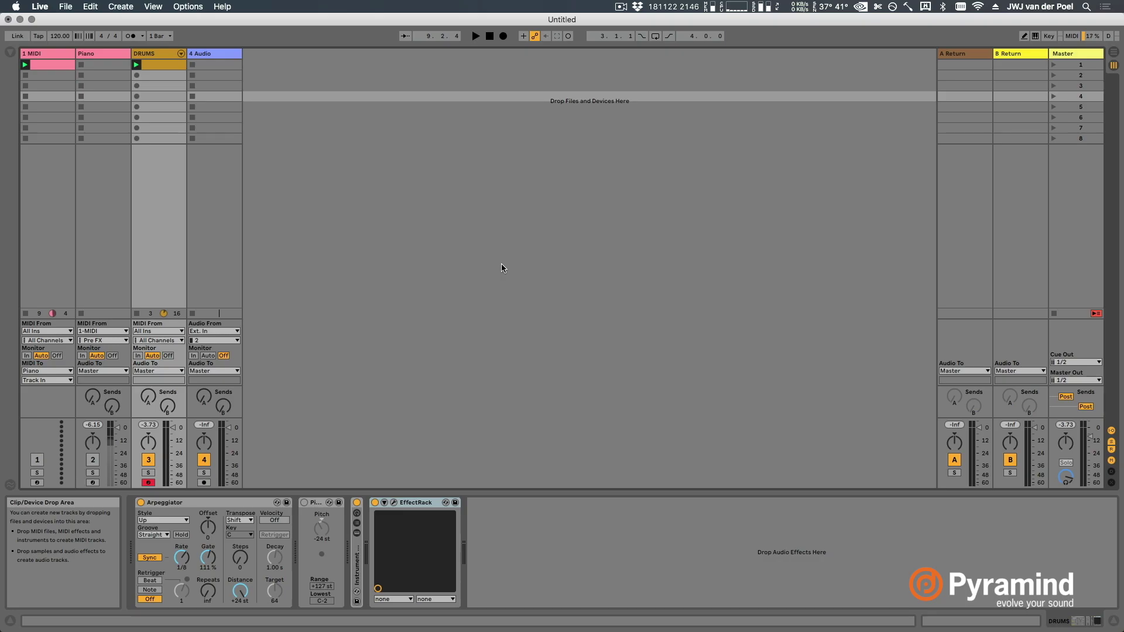
# Step: Delete the 1 MIDI, Piano and Audio tracks so that only the DRUMS track is kept
pyautogui.click(97, 54)
pyautogui.keyDown('shift'); pyautogui.click(58, 54); pyautogui.keyUp('shift')
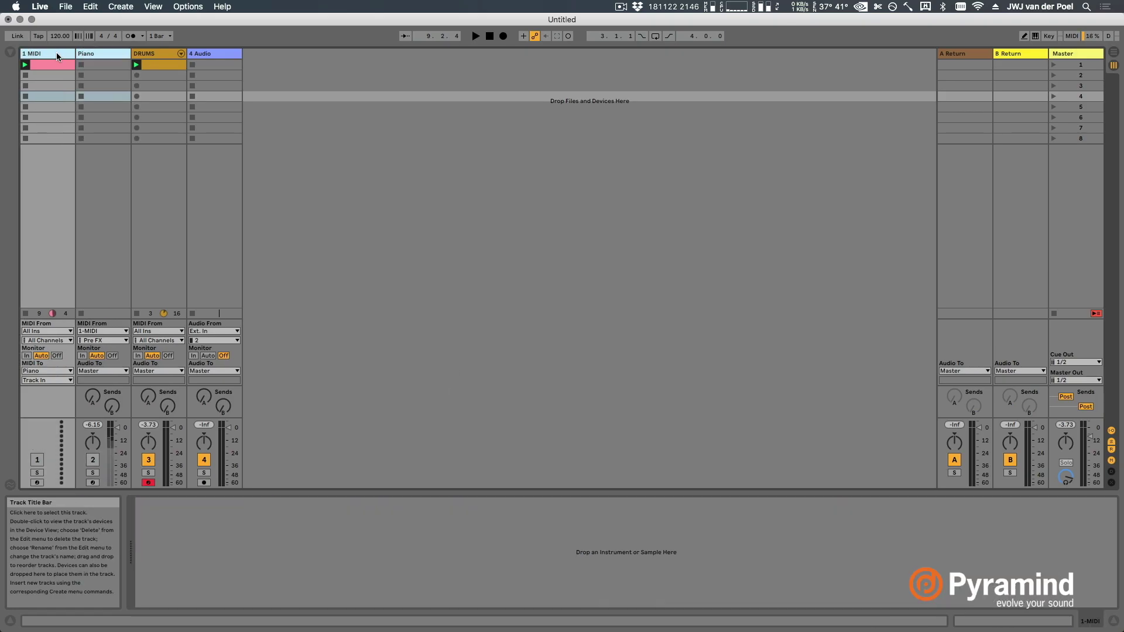
pyautogui.press('Delete')
pyautogui.click(99, 54)
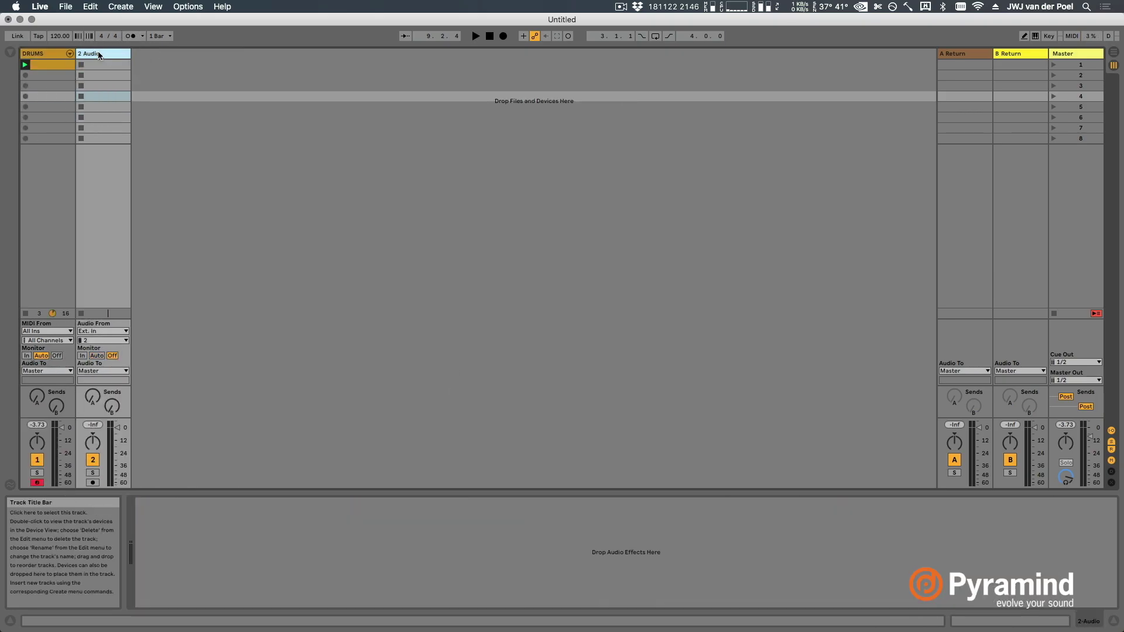
pyautogui.press('Delete')
# Step: Play back the DRUMS track, delete its Pitch device and deactivate the EffectRack
pyautogui.press('space')
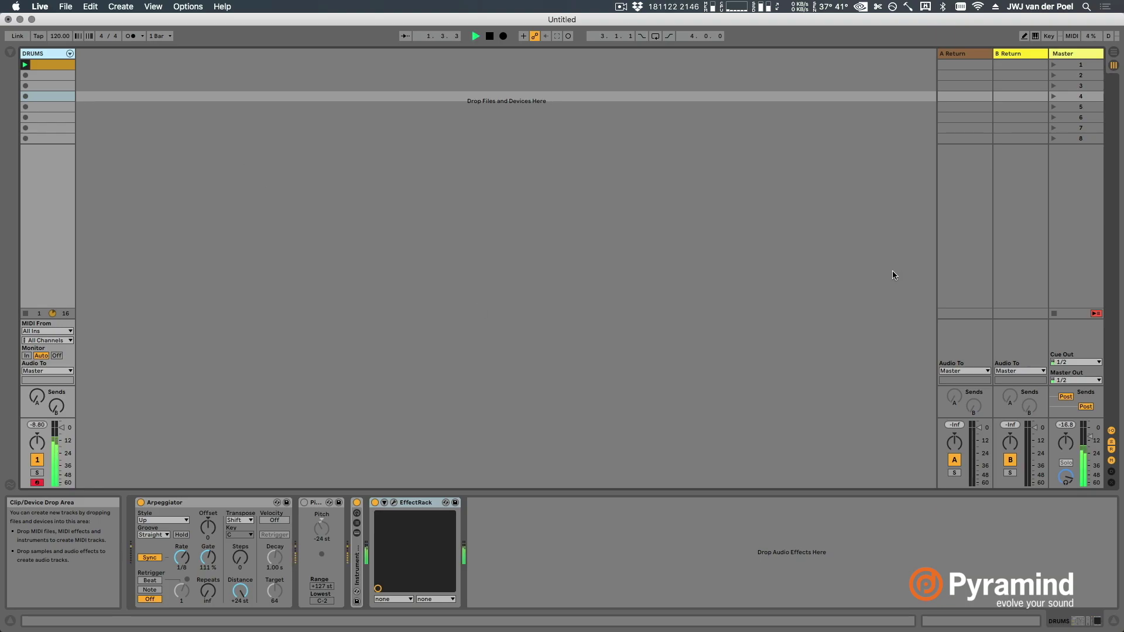
pyautogui.press('XF86AudioRaiseVolume')
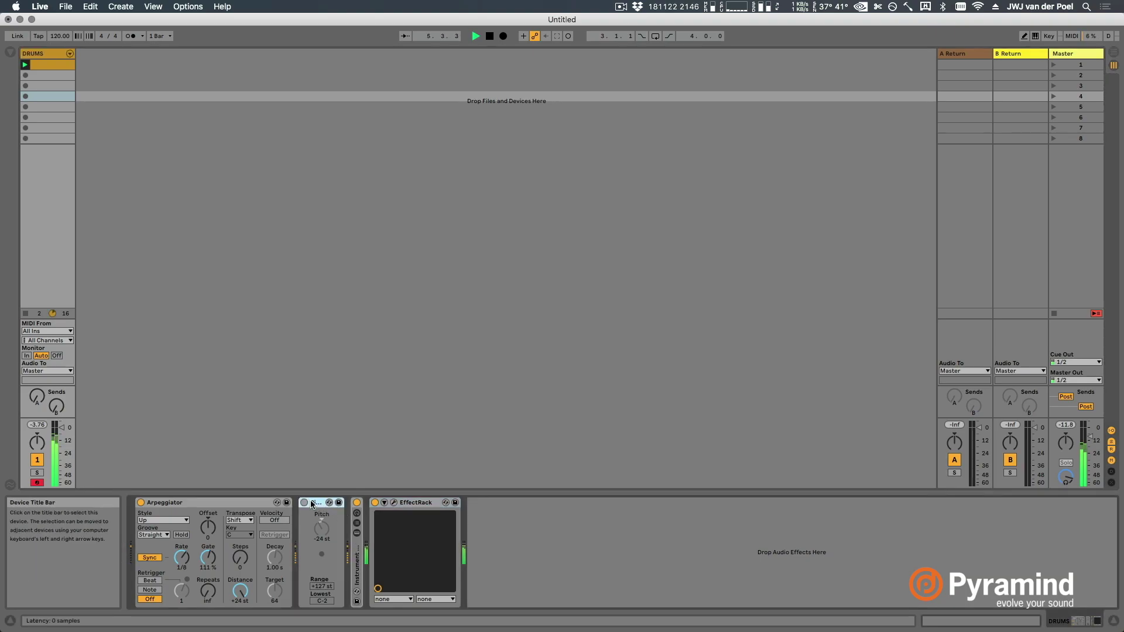
pyautogui.press('Delete')
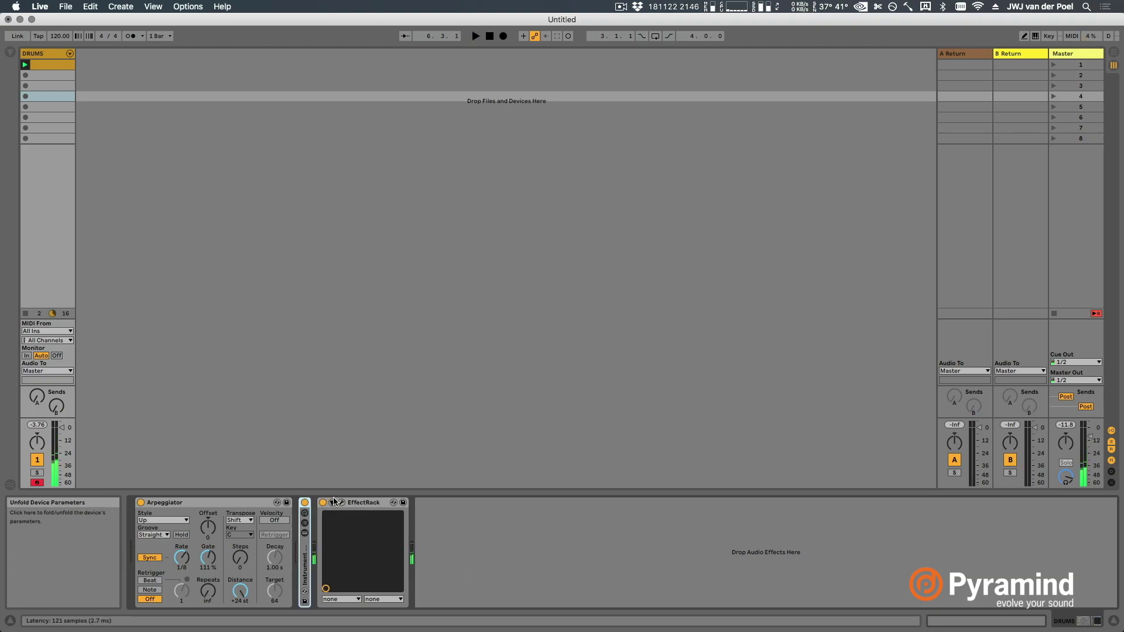
pyautogui.click(323, 503)
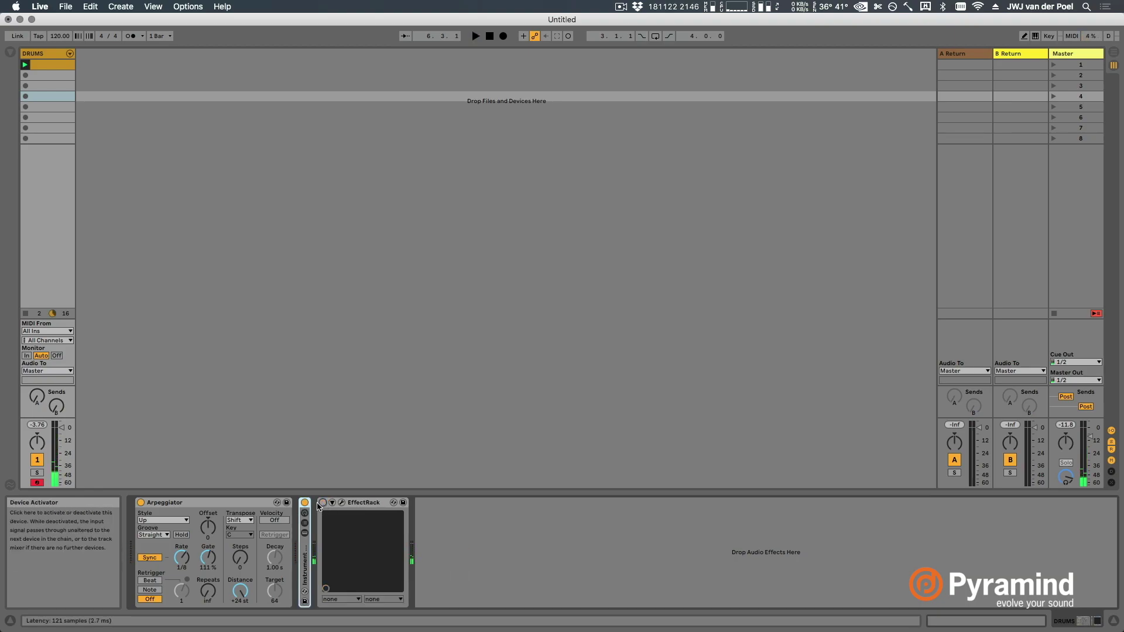
# Step: Unfold the Instrument Rack to inspect its Electric Piano, Koto and Brass Wave chains, and view the DRUMS clip's MIDI notes
pyautogui.doubleClick(307, 551)
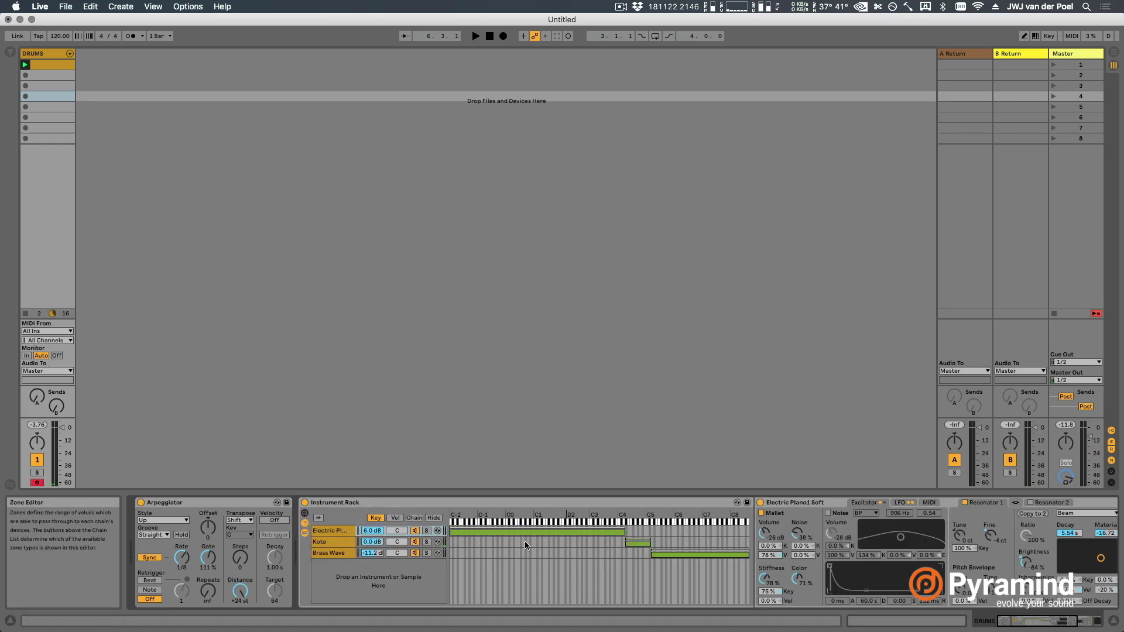
pyautogui.click(337, 531)
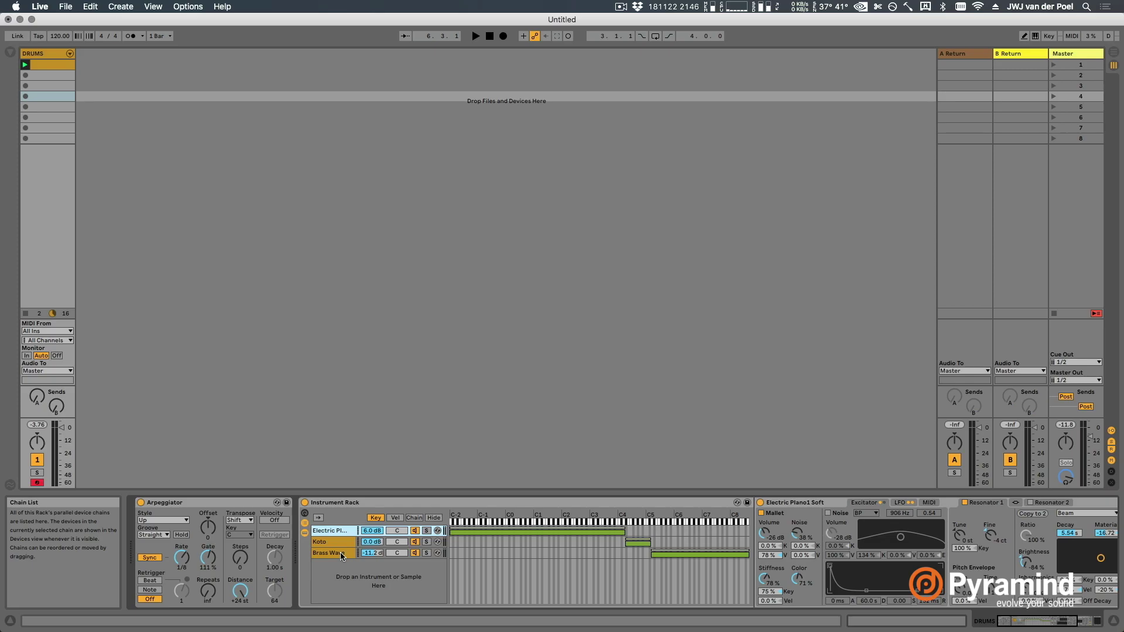
pyautogui.click(340, 541)
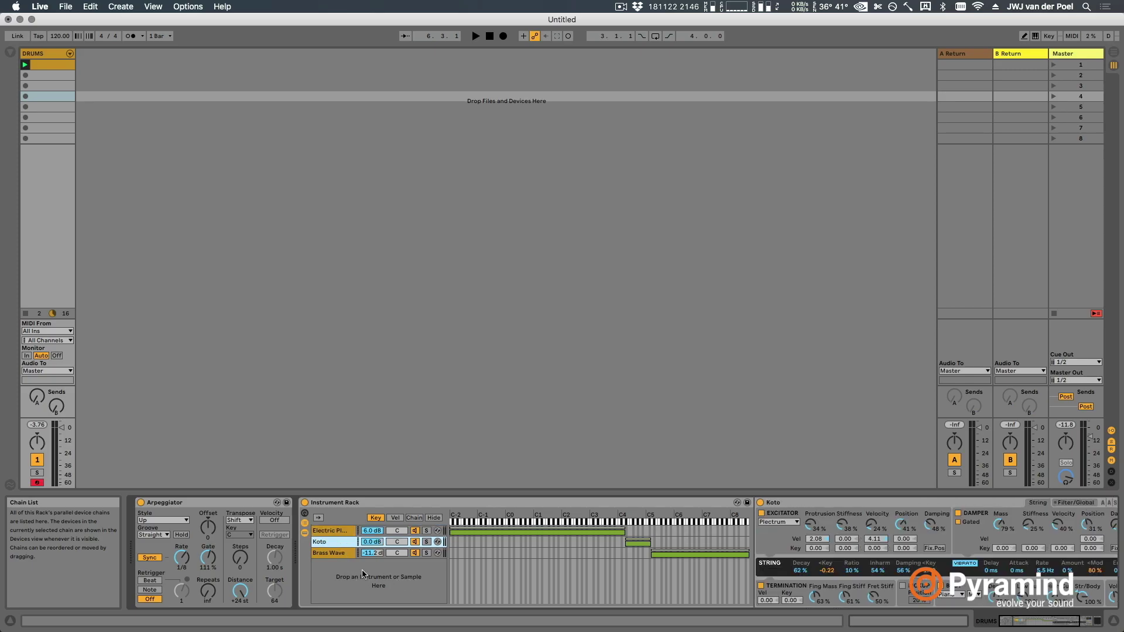
pyautogui.click(340, 551)
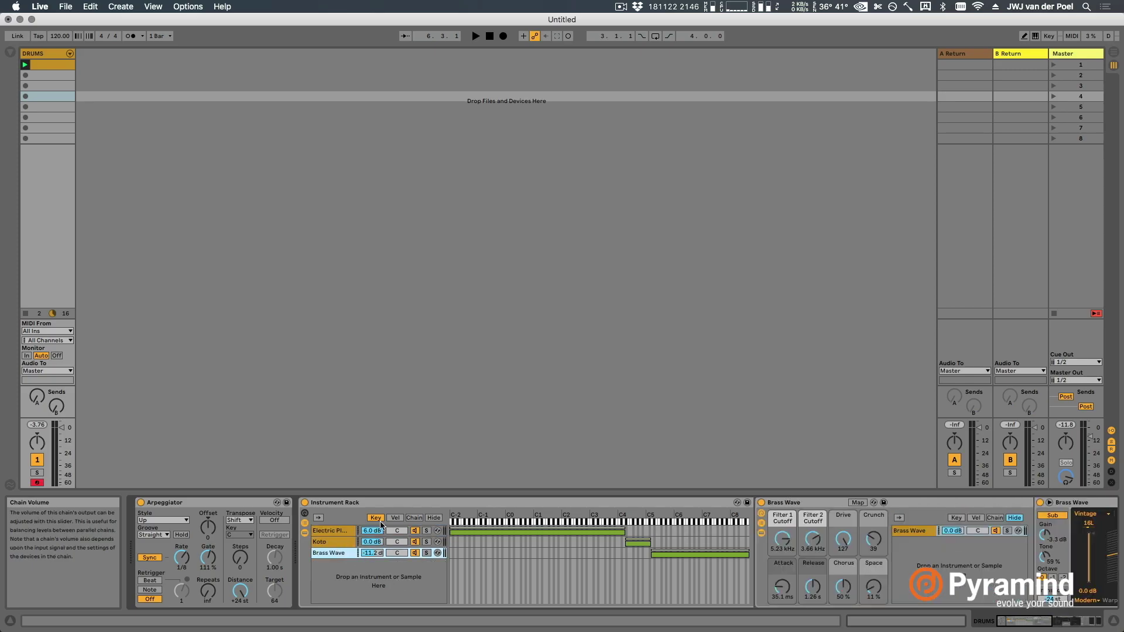
pyautogui.click(343, 531)
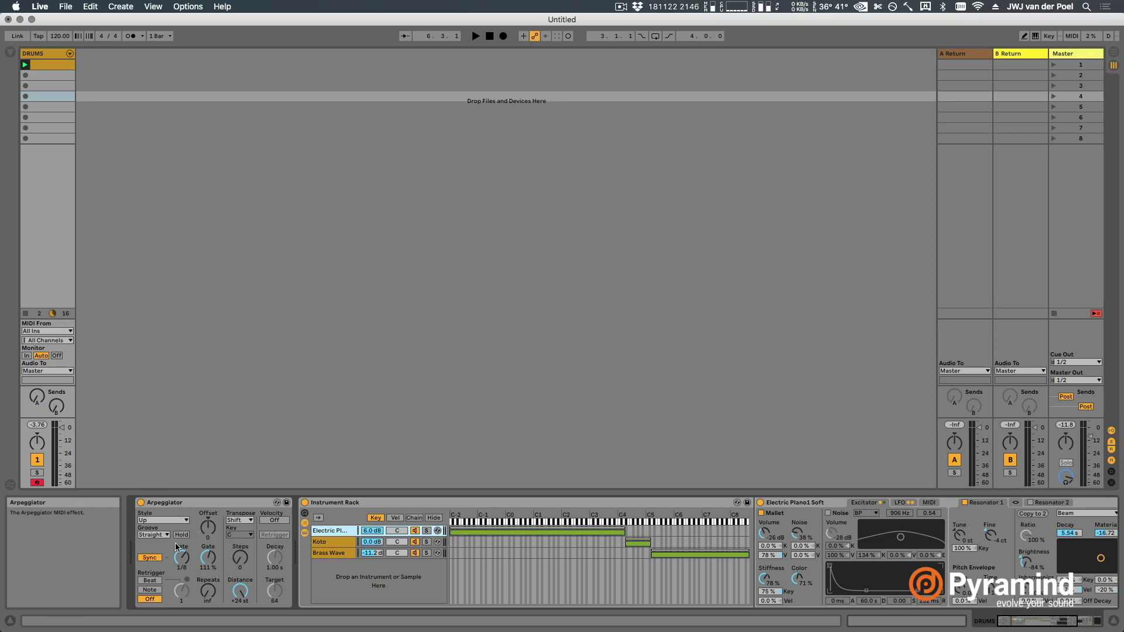
pyautogui.doubleClick(47, 65)
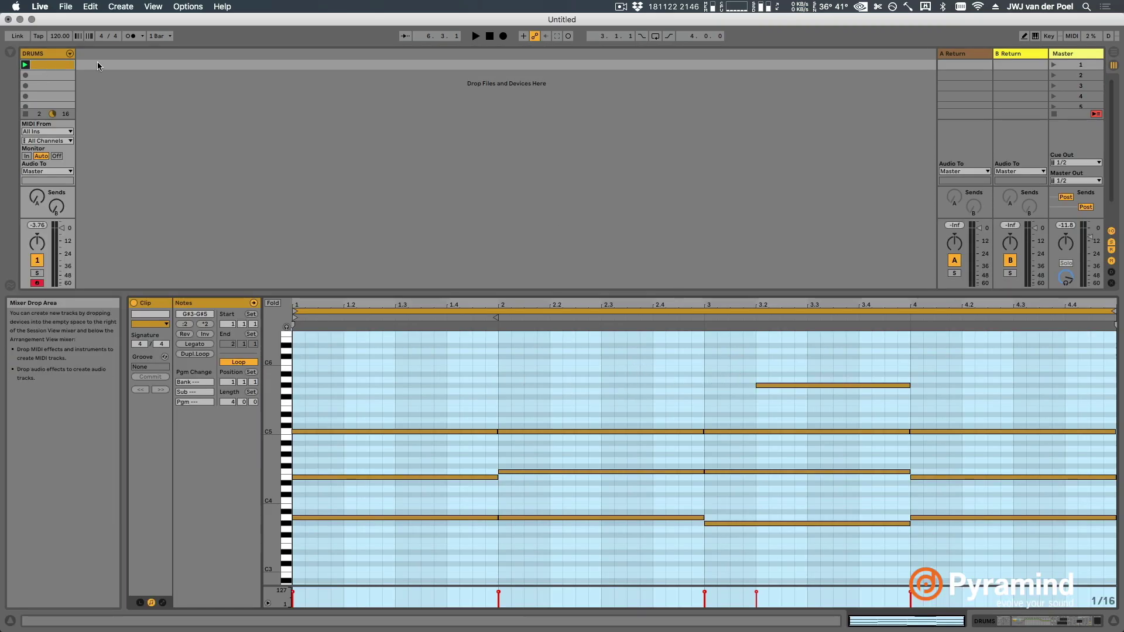
pyautogui.hotkey('shift', 'Tab')
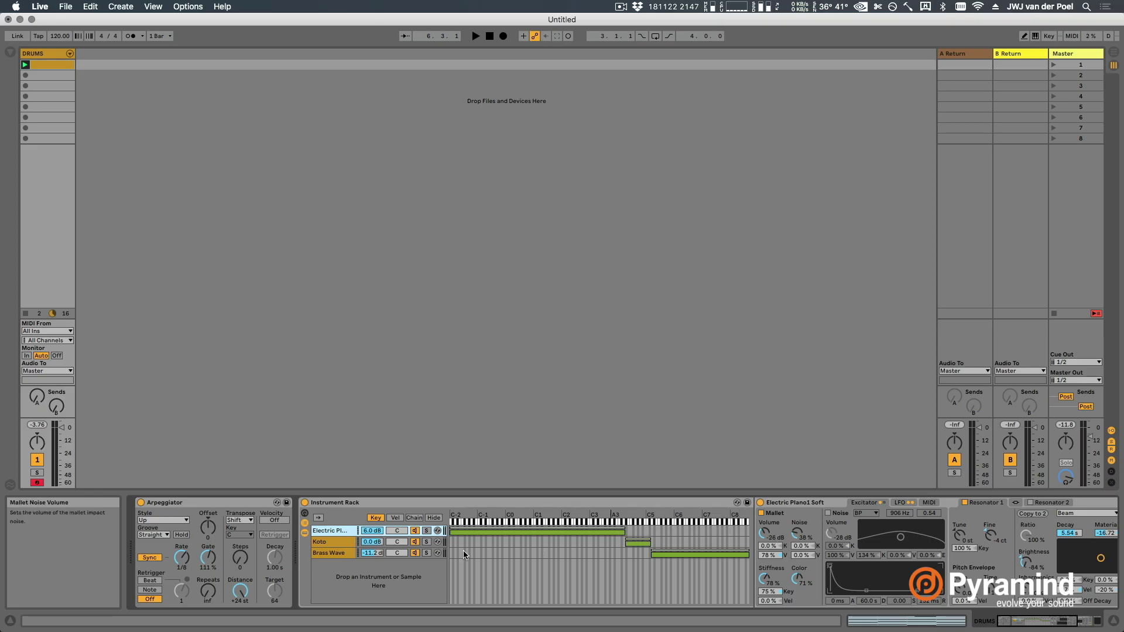
# Step: Examine the devices inside the Koto, Brass Wave and Electric Piano chains of the Instrument Rack
pyautogui.click(329, 542)
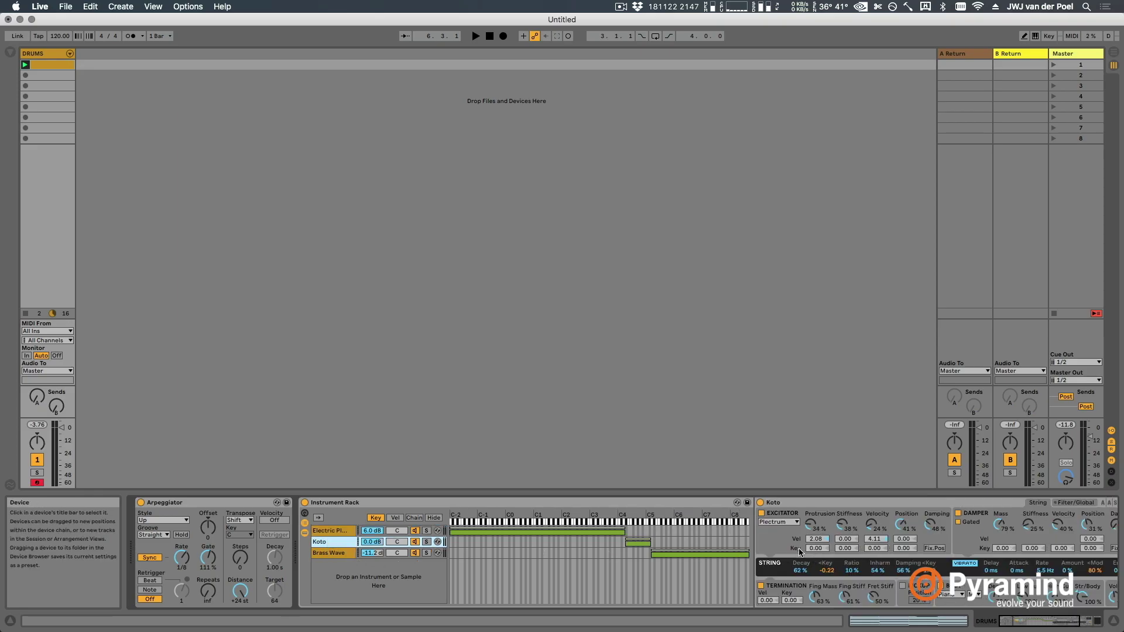
pyautogui.hscroll(5, 535, 547)
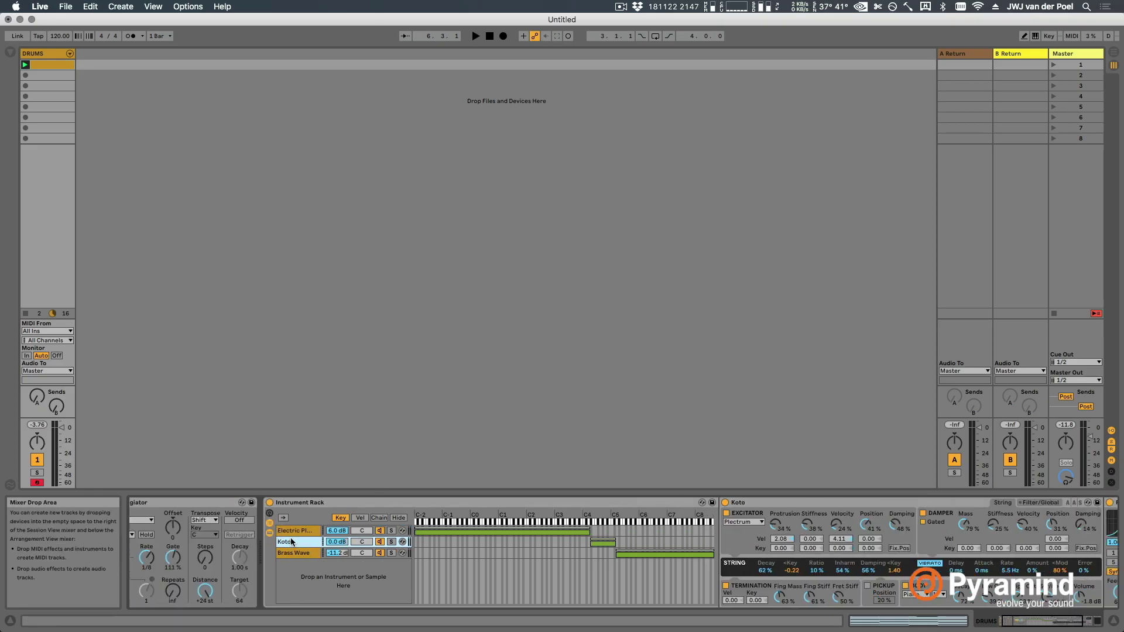
pyautogui.click(227, 552)
pyautogui.hscroll(2, 858, 541)
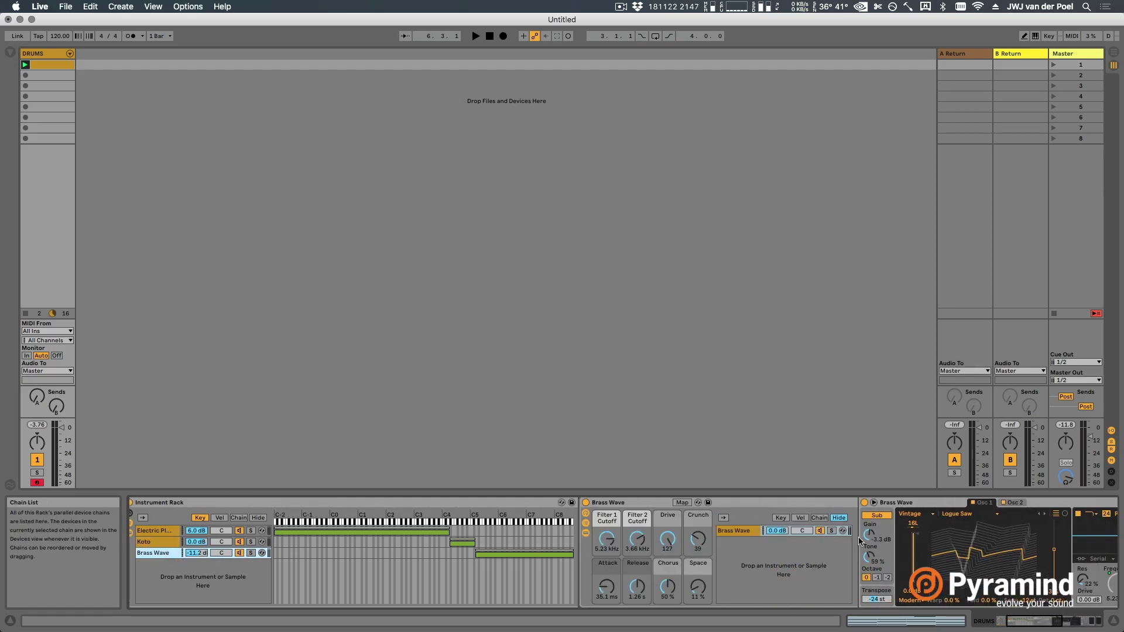
pyautogui.hscroll(-5, 858, 540)
pyautogui.click(333, 530)
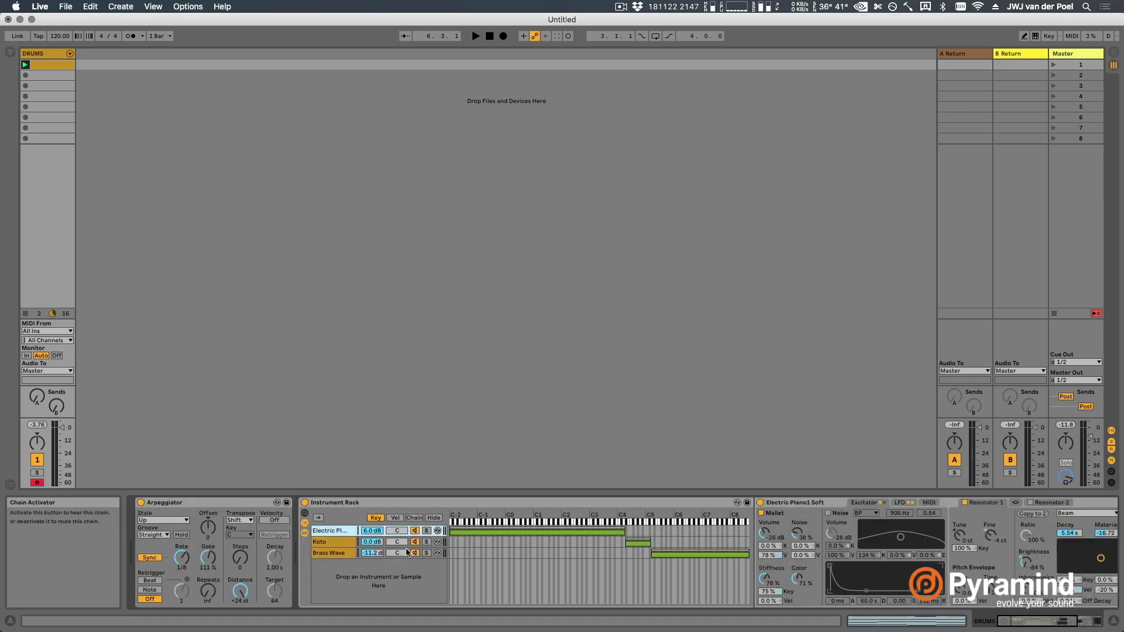
pyautogui.hscroll(8, 374, 567)
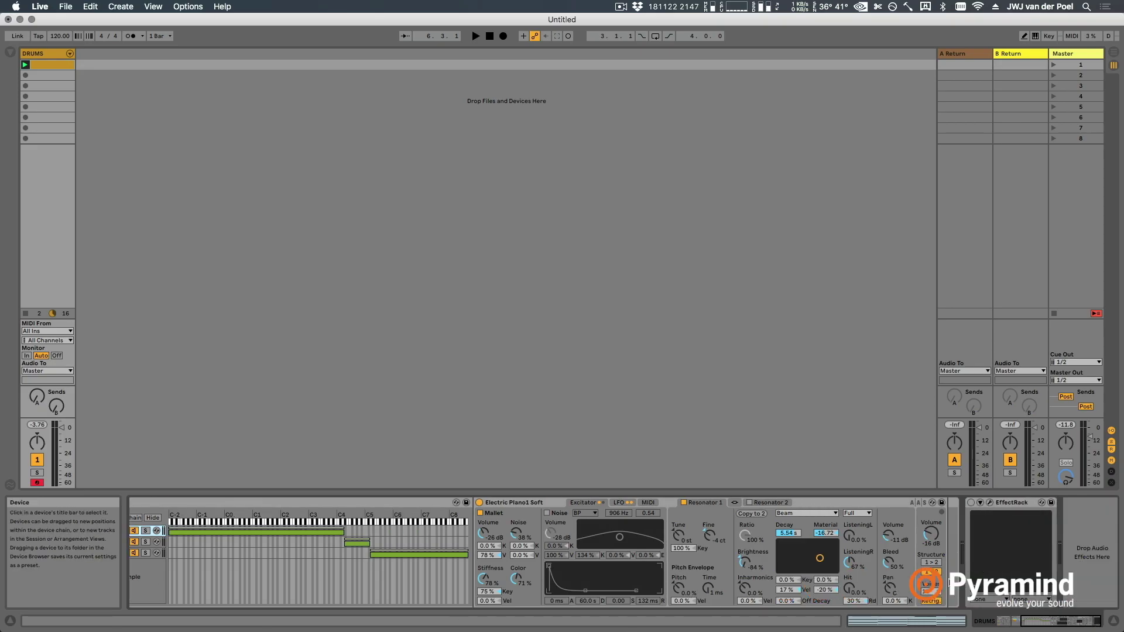
pyautogui.hscroll(-8, 948, 581)
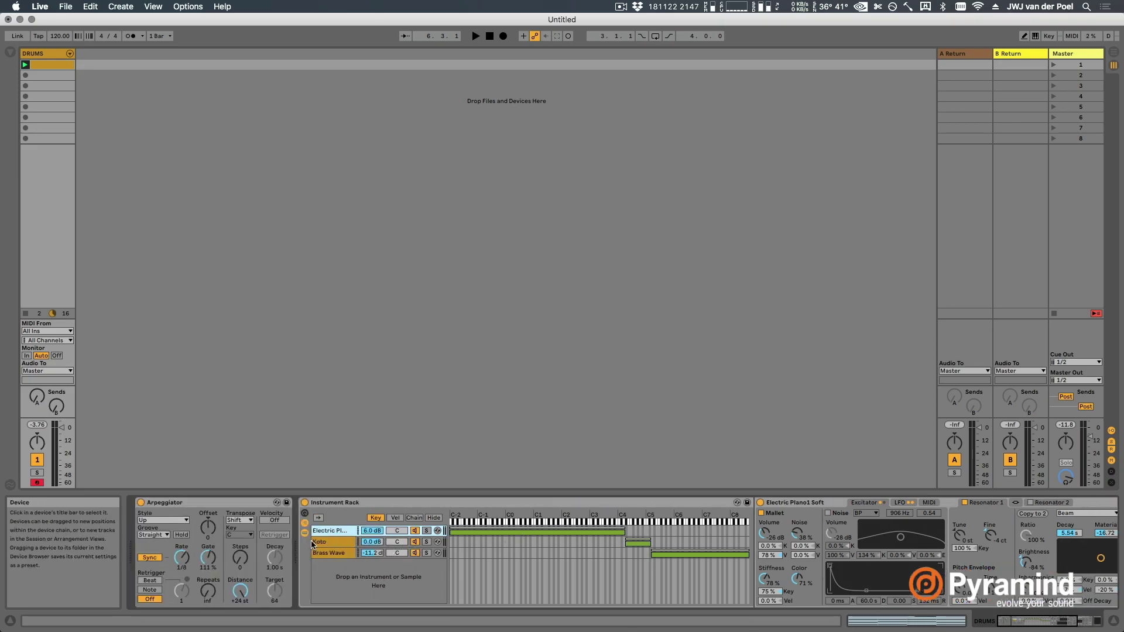
pyautogui.click(316, 542)
pyautogui.click(336, 552)
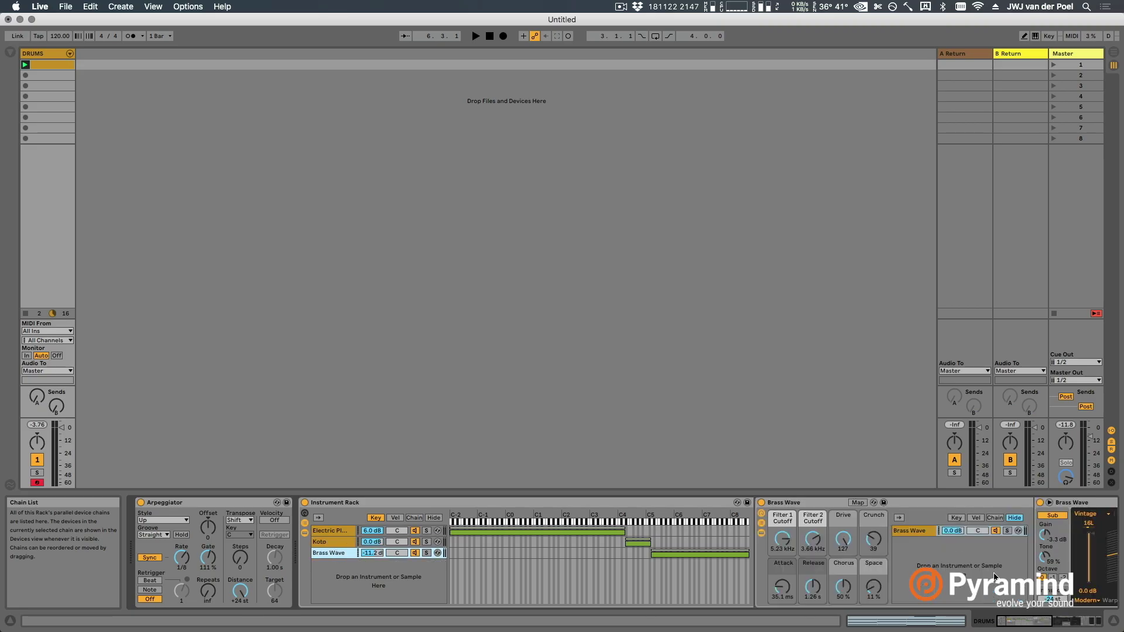
pyautogui.hscroll(9, 993, 576)
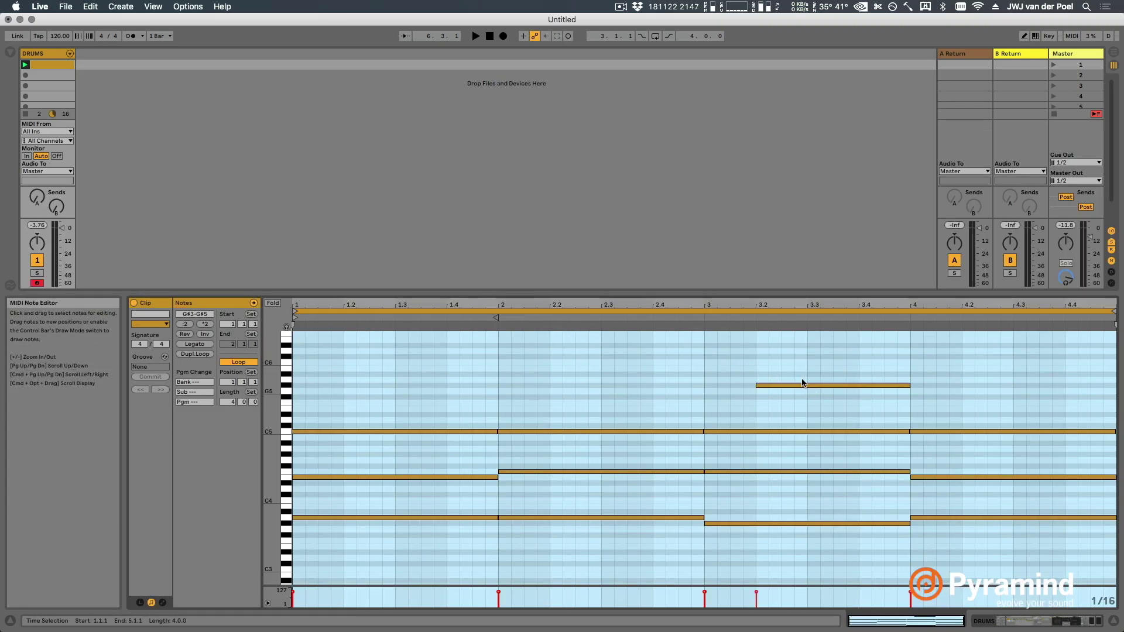
# Step: Compare the highest note in the DRUMS clip with the key zones of the Instrument Rack's chains
pyautogui.click(801, 385)
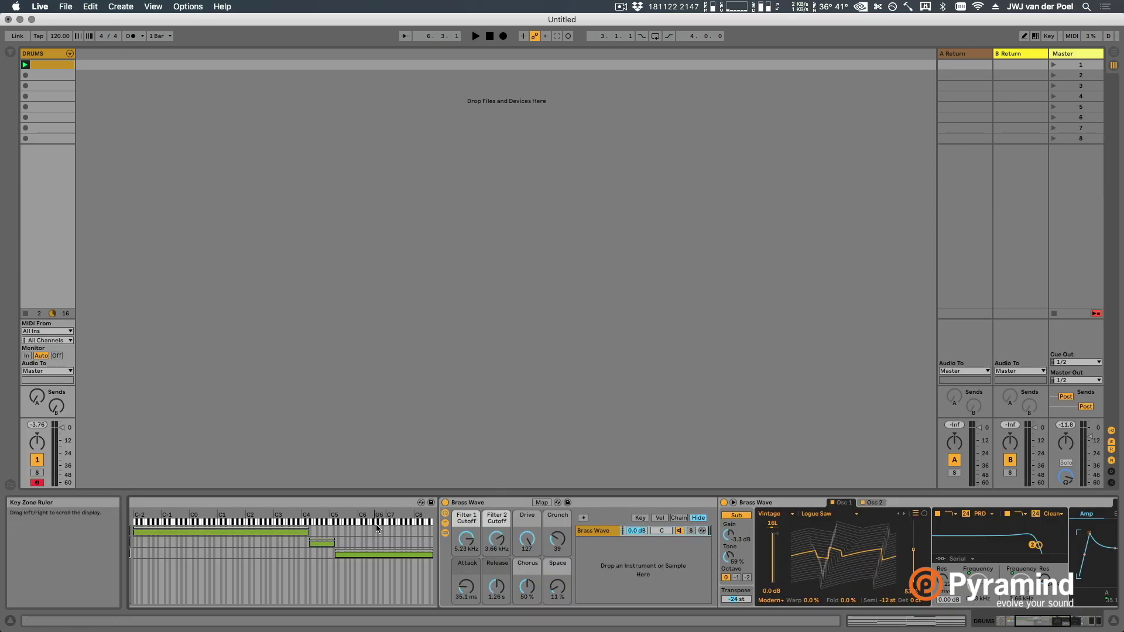
pyautogui.hscroll(-4, 376, 525)
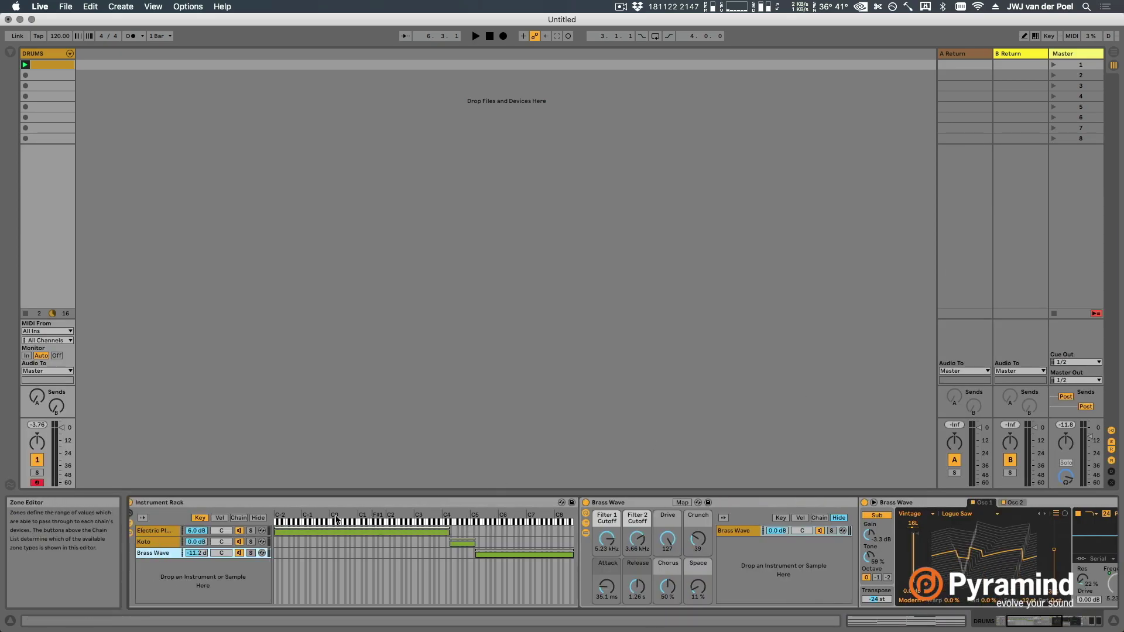
pyautogui.hscroll(-2, 480, 551)
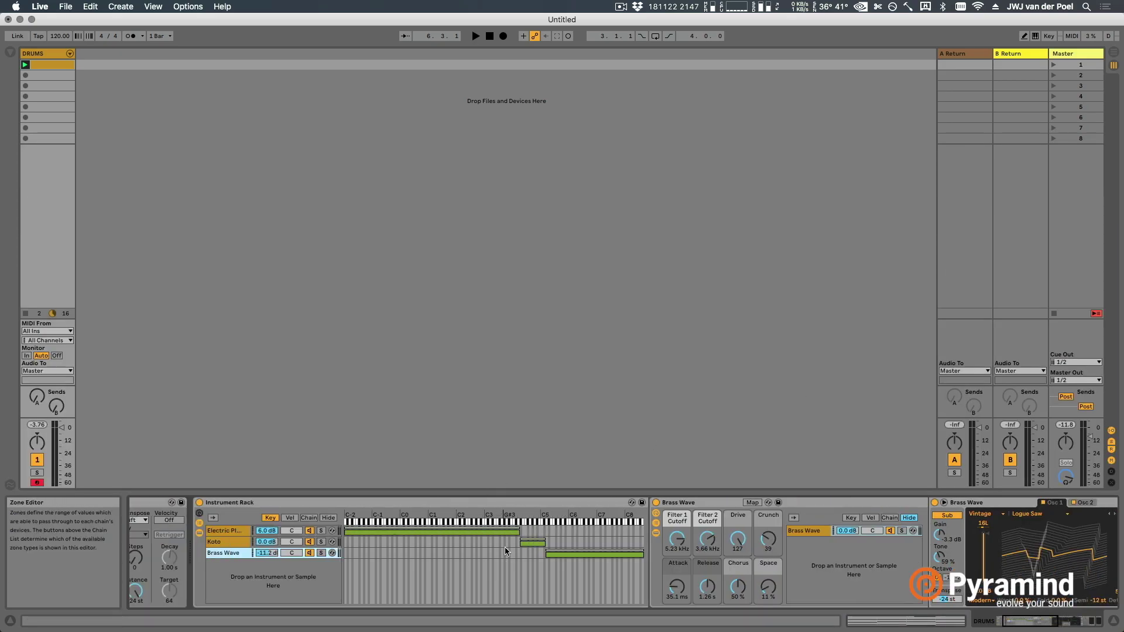
# Step: Play the DRUMS clip through the full Instrument Rack, viewing the Koto and Electric Piano chains, and stop playback
pyautogui.press('space')
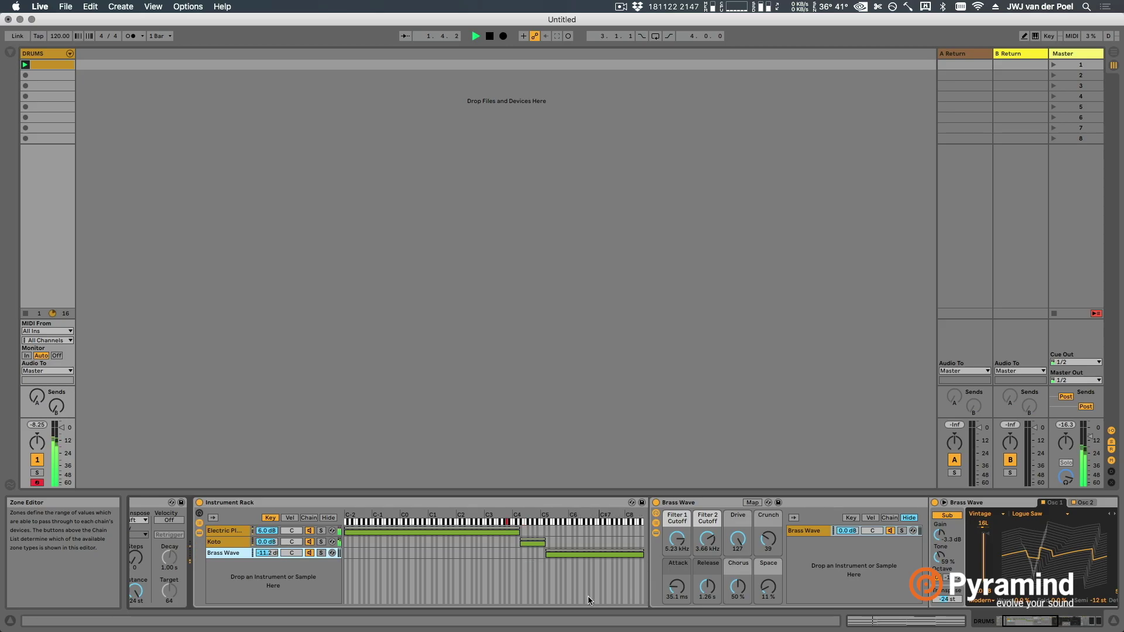
pyautogui.click(221, 542)
pyautogui.click(225, 531)
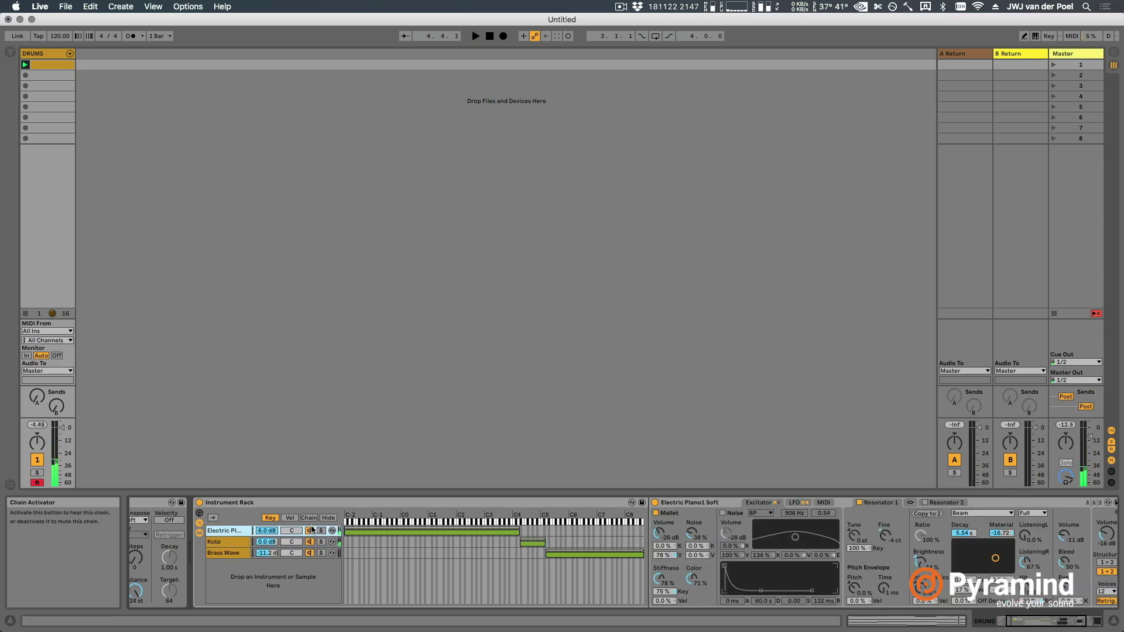
pyautogui.press('space')
# Step: Solo the Koto chain in the Instrument Rack and play the clip to audition it
pyautogui.click(232, 542)
pyautogui.click(321, 542)
pyautogui.press('space')
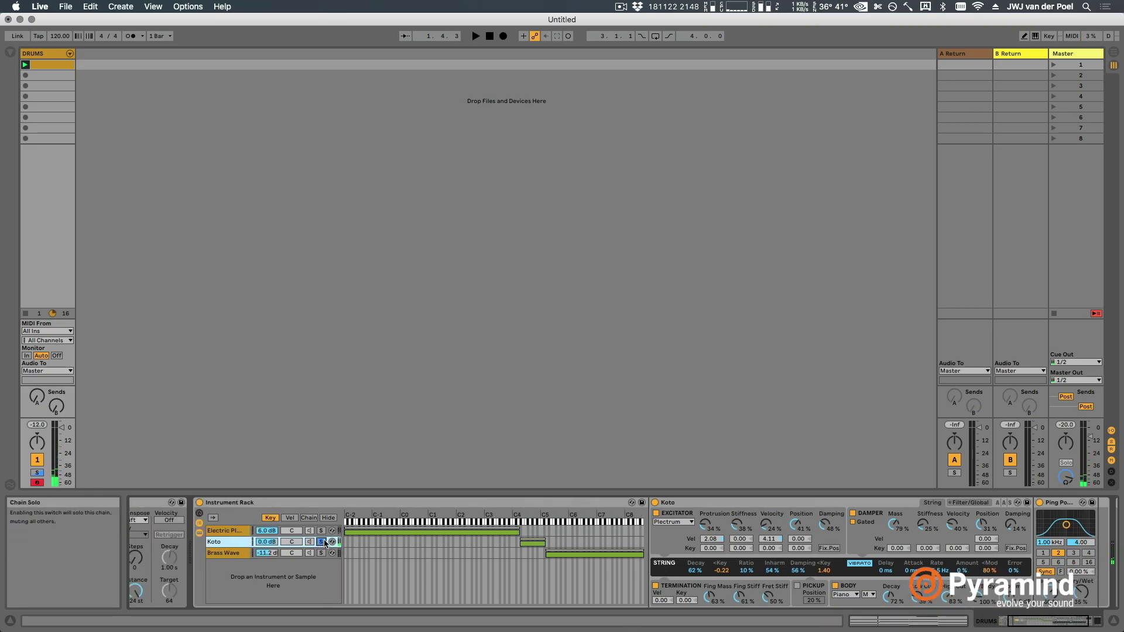
# Step: Solo the Brass Wave chain, play the clip and turn off the Koto chain's solo to hear Brass Wave alone
pyautogui.click(321, 552)
pyautogui.press('space')
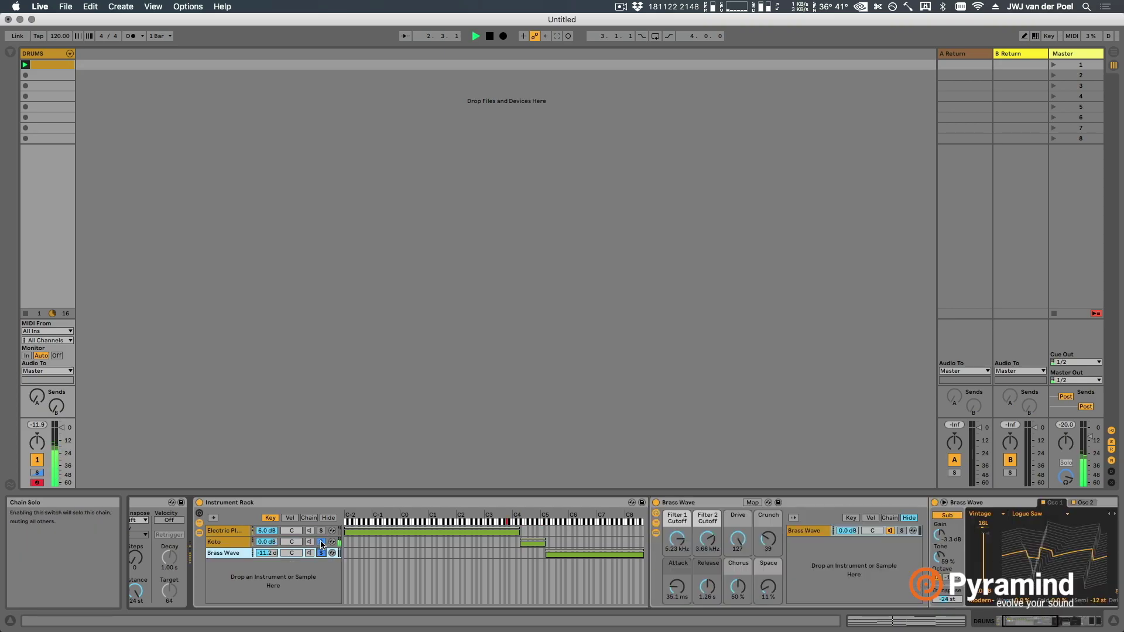
pyautogui.click(320, 543)
pyautogui.click(231, 550)
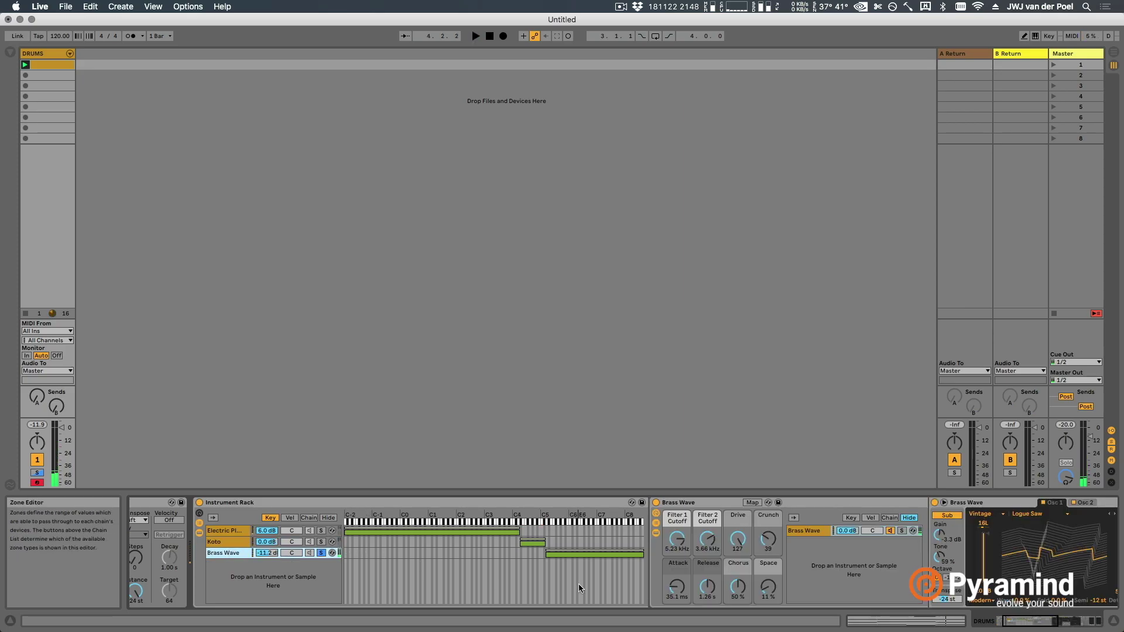
# Step: Look over the devices in the Brass Wave chain and turn off the chain's solo
pyautogui.hscroll(10, 578, 584)
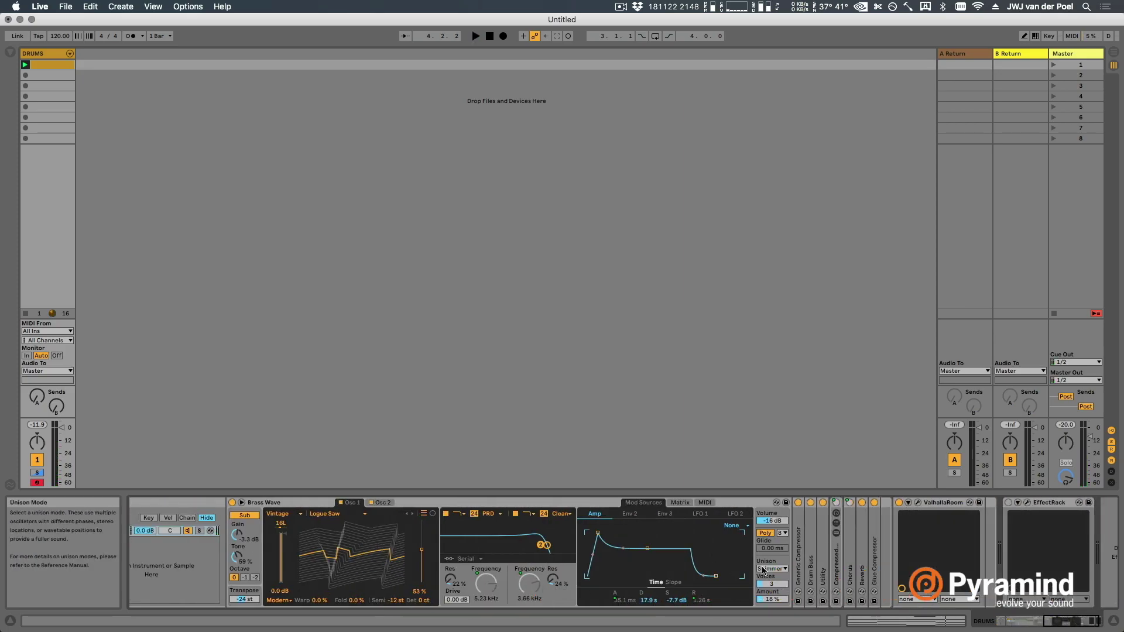
pyautogui.hscroll(-10, 713, 553)
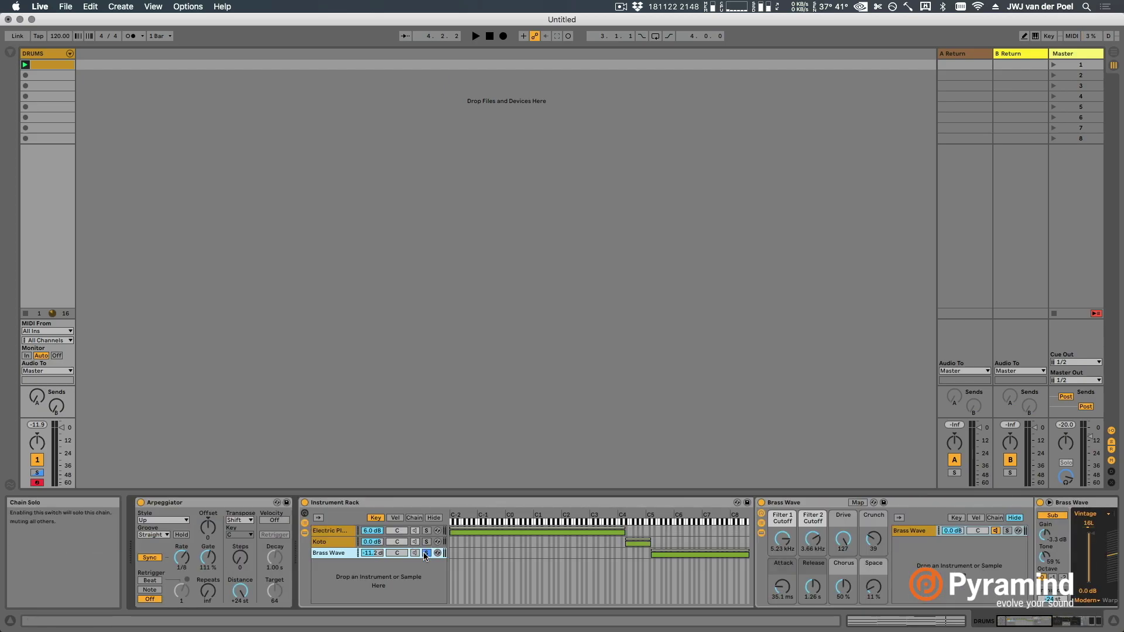
pyautogui.click(426, 554)
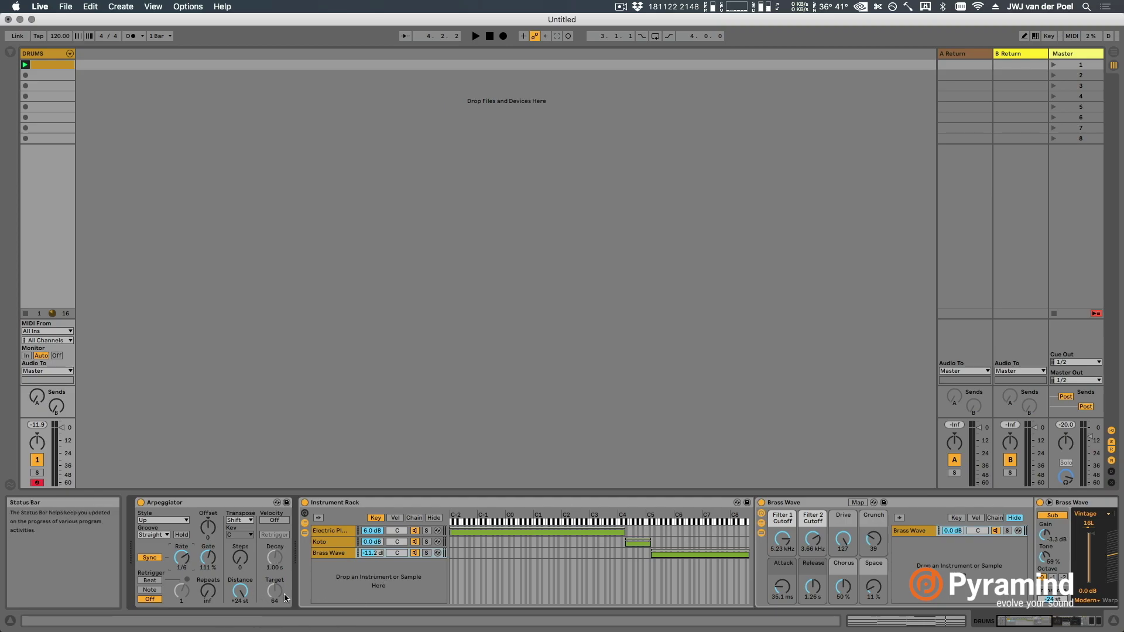
# Step: Play the clip while varying the Arpeggiator's Distance, ending at +24 st, and set its Rate to 1/12
pyautogui.press('space')
pyautogui.moveTo(239, 591); pyautogui.dragTo(240, 597)
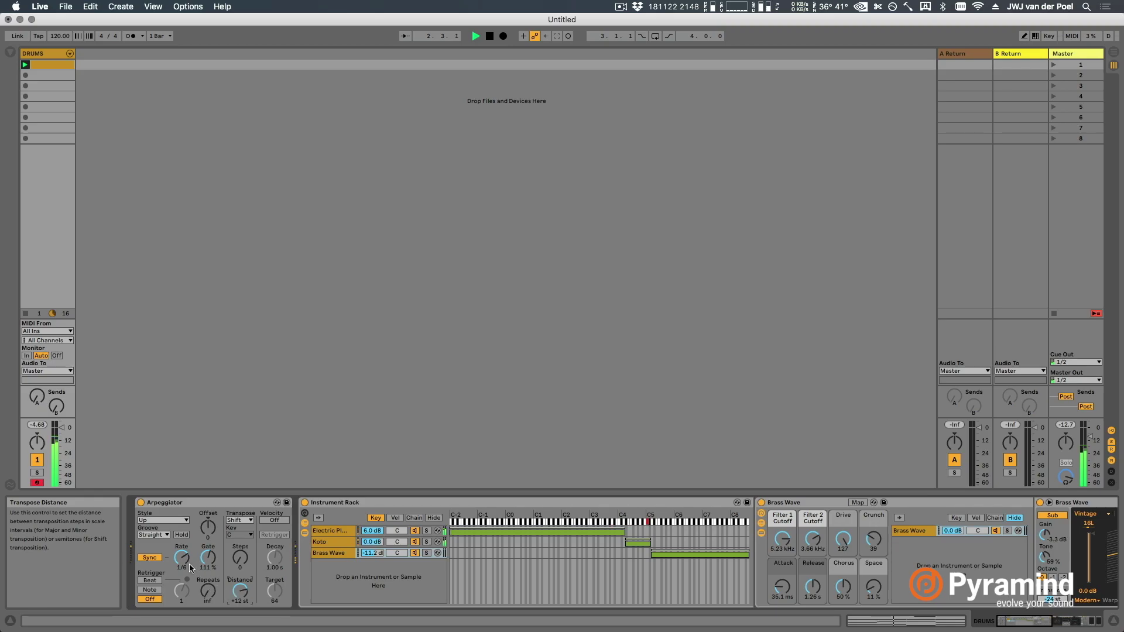
pyautogui.moveTo(181, 557); pyautogui.dragTo(182, 568)
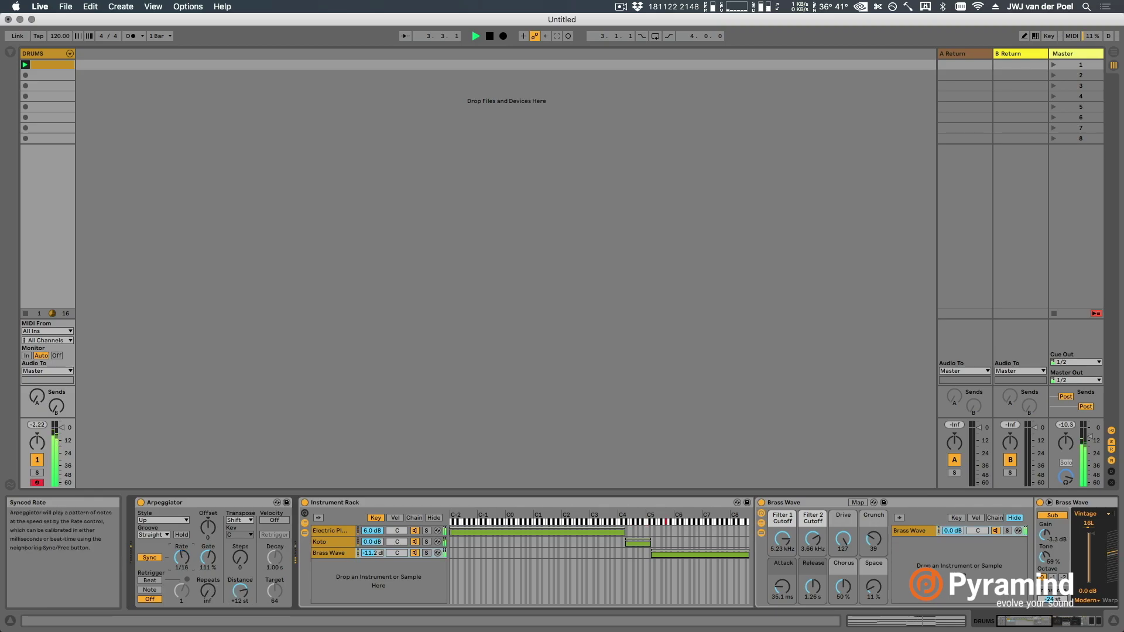
pyautogui.moveTo(240, 591); pyautogui.dragTo(240, 612)
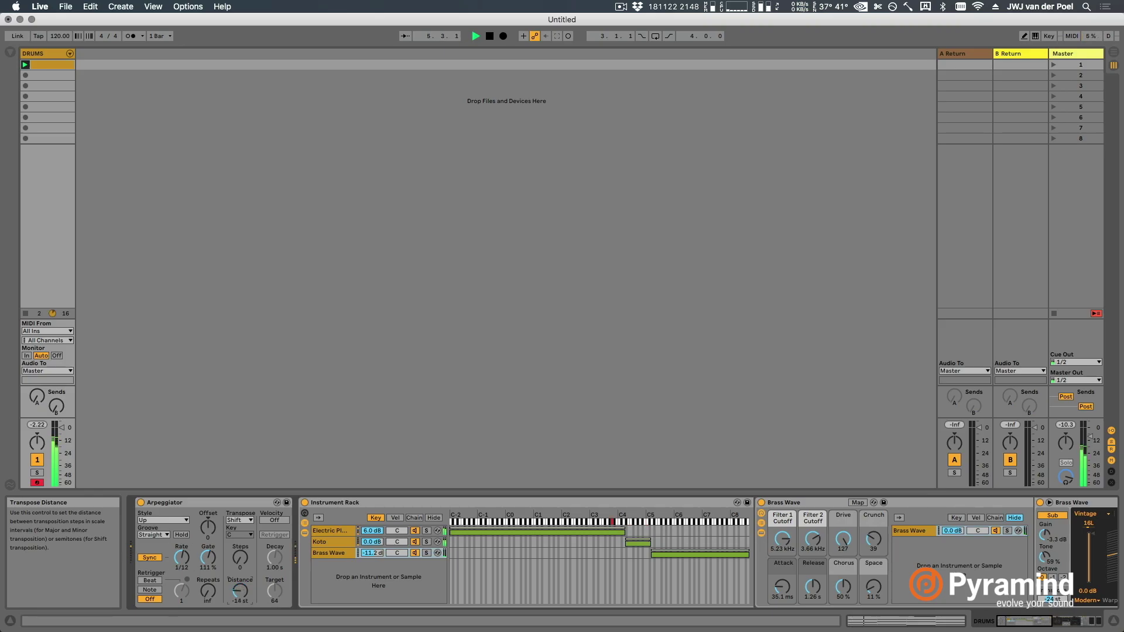
pyautogui.moveTo(240, 611); pyautogui.dragTo(240, 587)
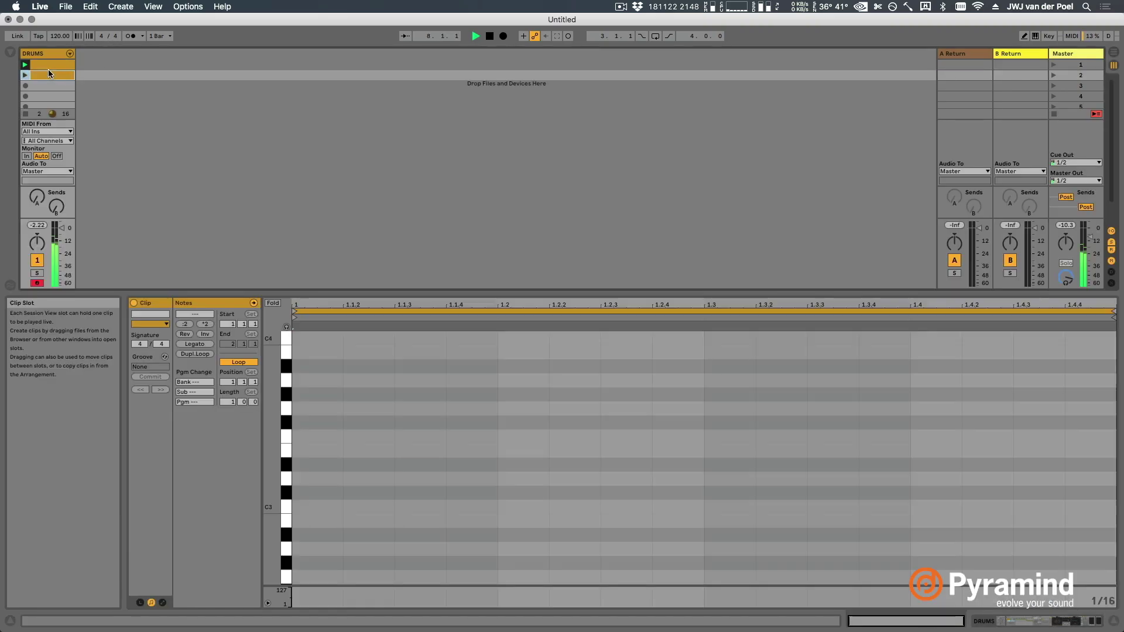
# Step: Create a clip in the second DRUMS slot, open the first clip's notes and stop playback
pyautogui.doubleClick(47, 73)
pyautogui.press('super+v')
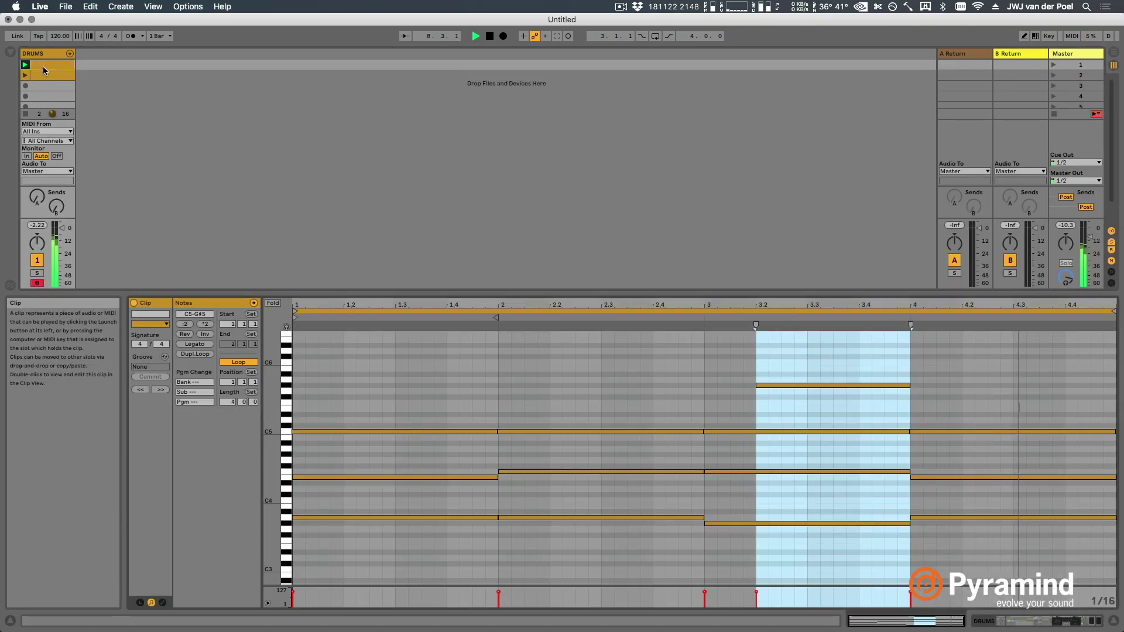
pyautogui.click(649, 370)
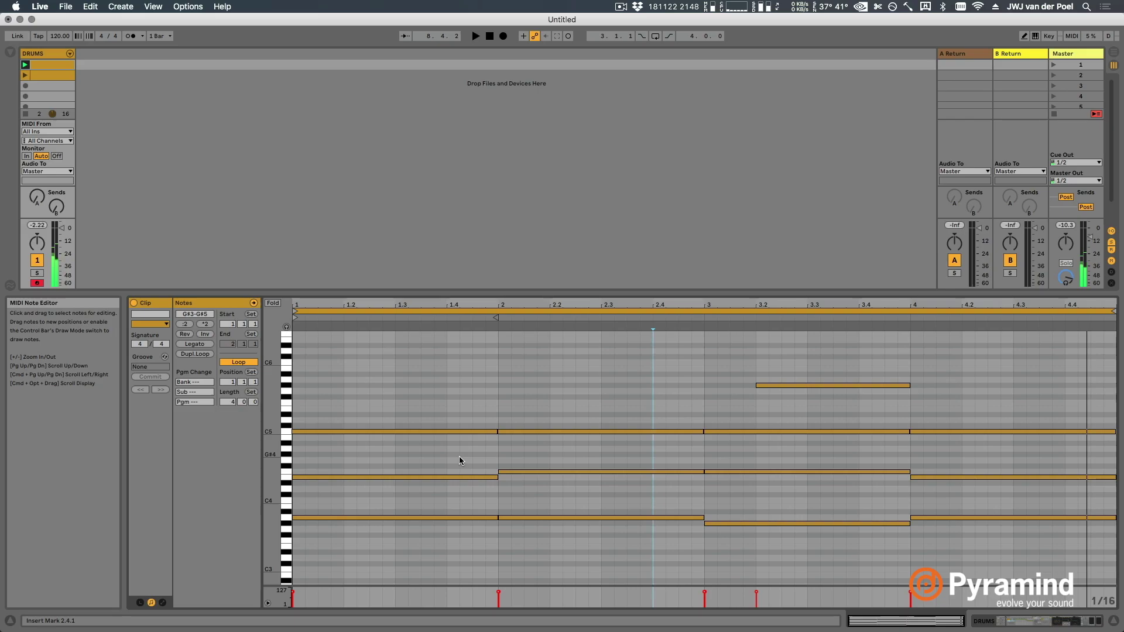
# Step: Raise the middle chord notes of the first two bars two octaves to E6 and F6 and play the clip
pyautogui.moveTo(464, 452); pyautogui.dragTo(572, 502)
pyautogui.hotkey('shift', 'Up')
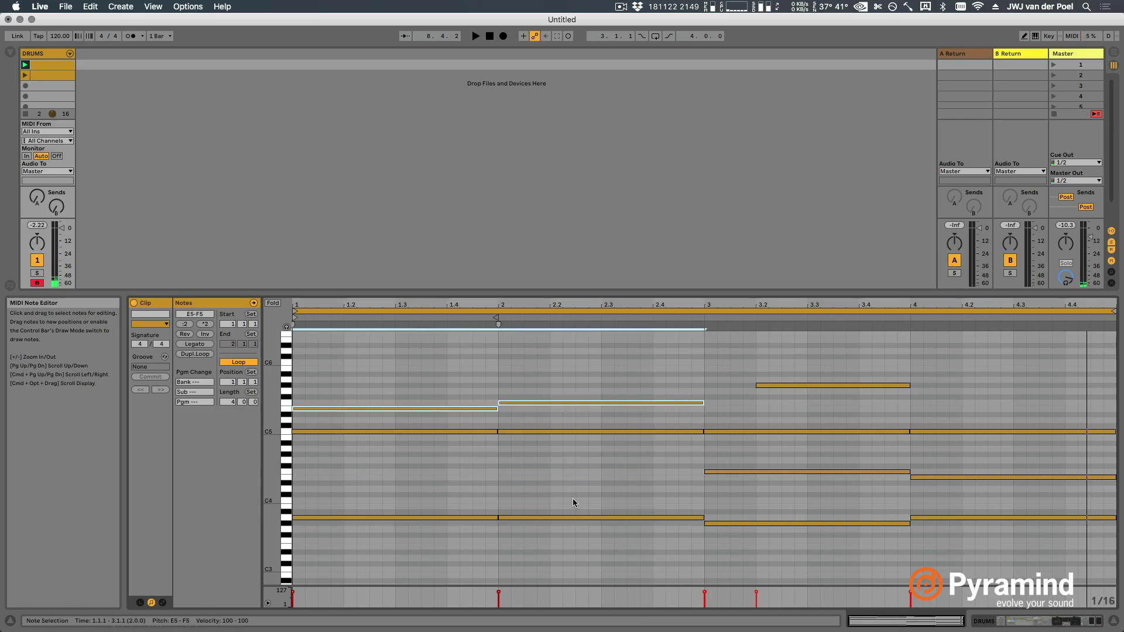
pyautogui.hotkey('shift', 'Up')
pyautogui.press('space')
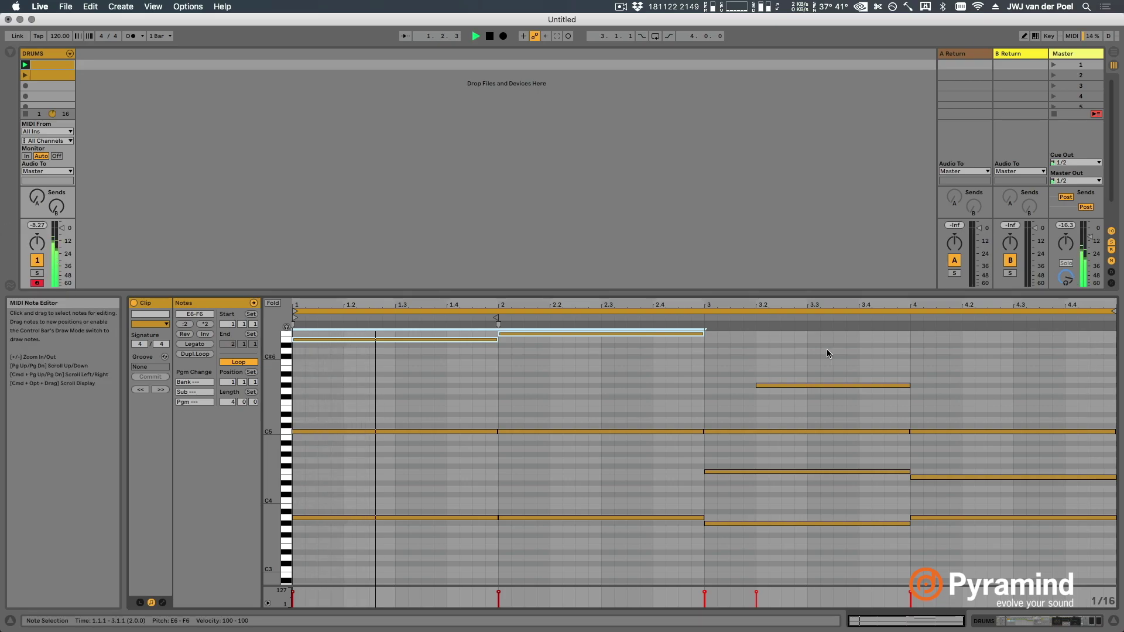
pyautogui.scroll(2, 609, 410)
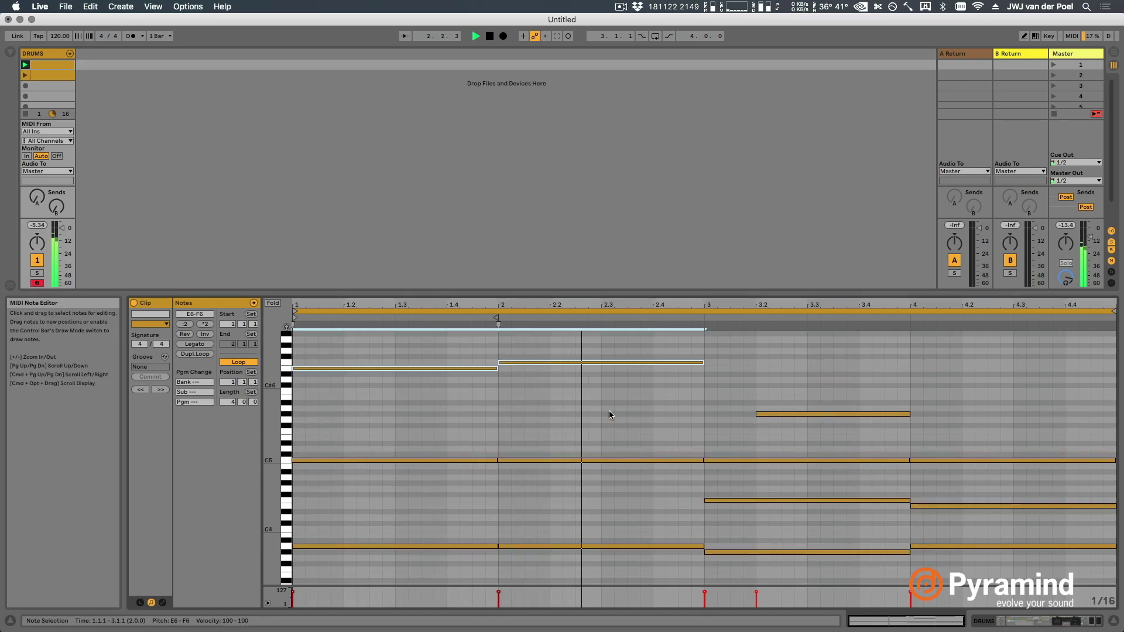
pyautogui.scroll(-2, 608, 411)
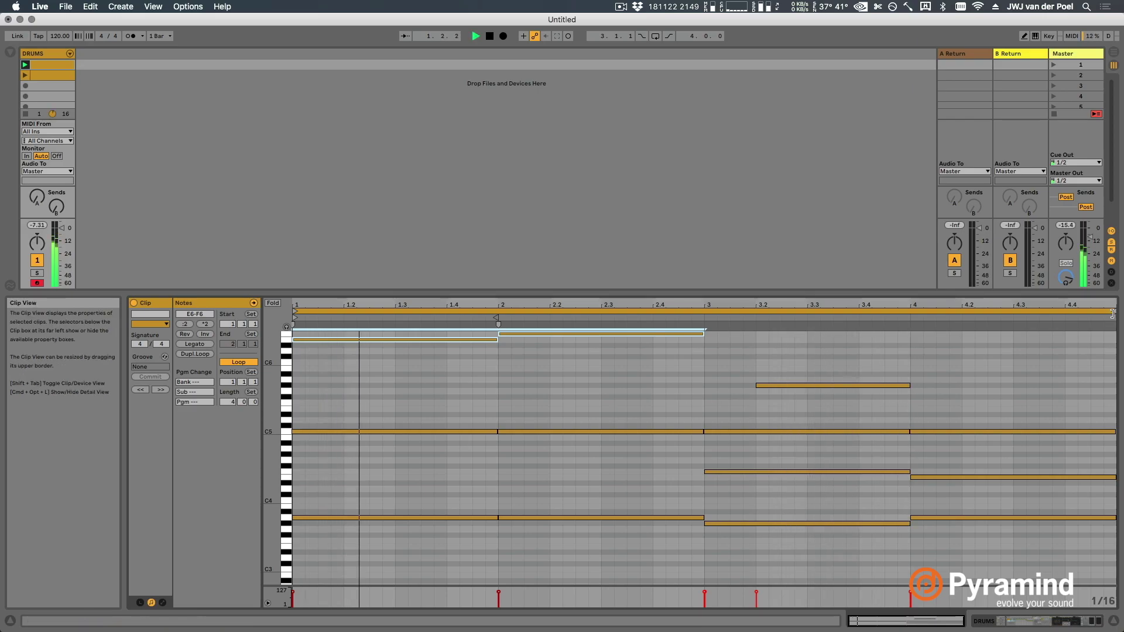
# Step: Lower the C5 note in the first bar to E4 while the clip plays
pyautogui.moveTo(455, 374); pyautogui.dragTo(429, 339)
pyautogui.moveTo(430, 396); pyautogui.dragTo(461, 483)
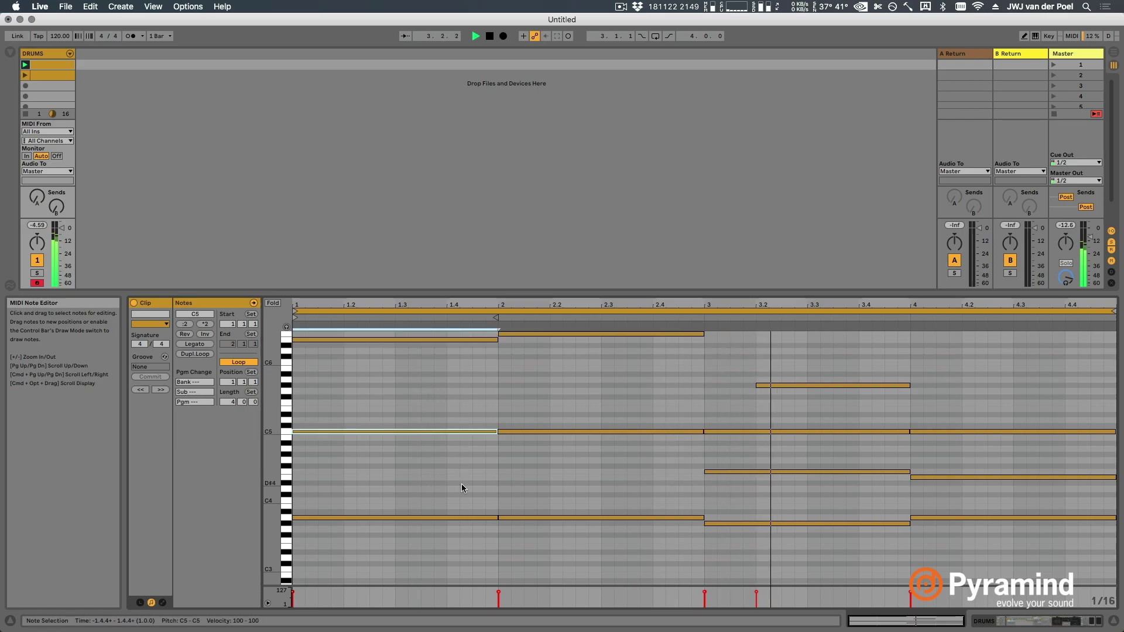
pyautogui.press('Down')
pyautogui.press('Down')
pyautogui.press('Down')
pyautogui.press('Down')
pyautogui.press('Down')
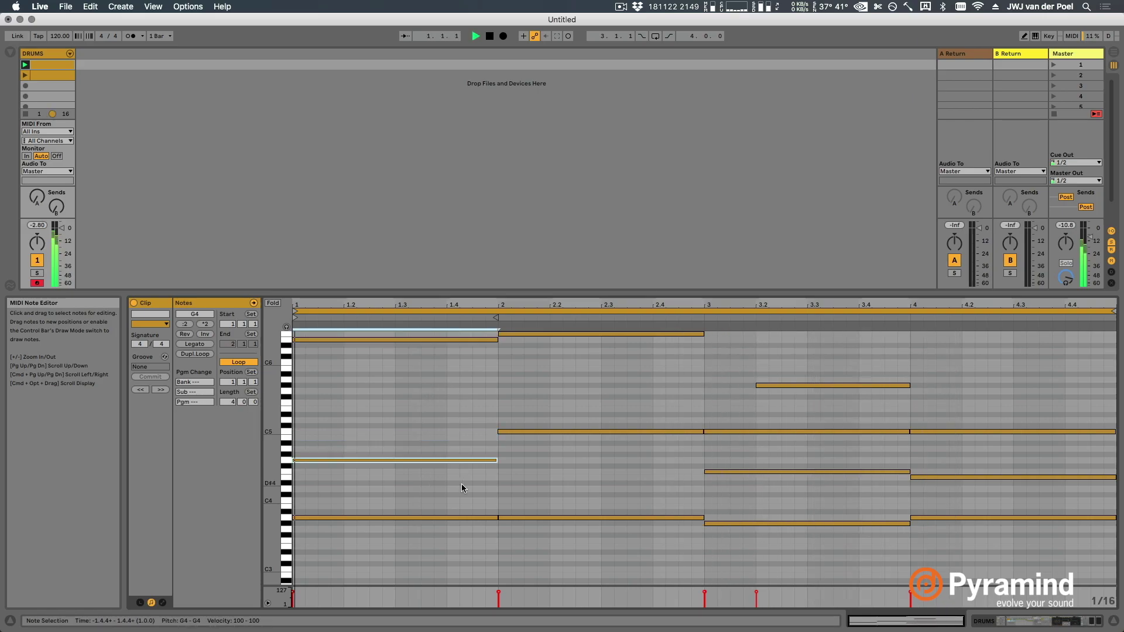
pyautogui.press('Down')
pyautogui.press('Down')
pyautogui.press('Down')
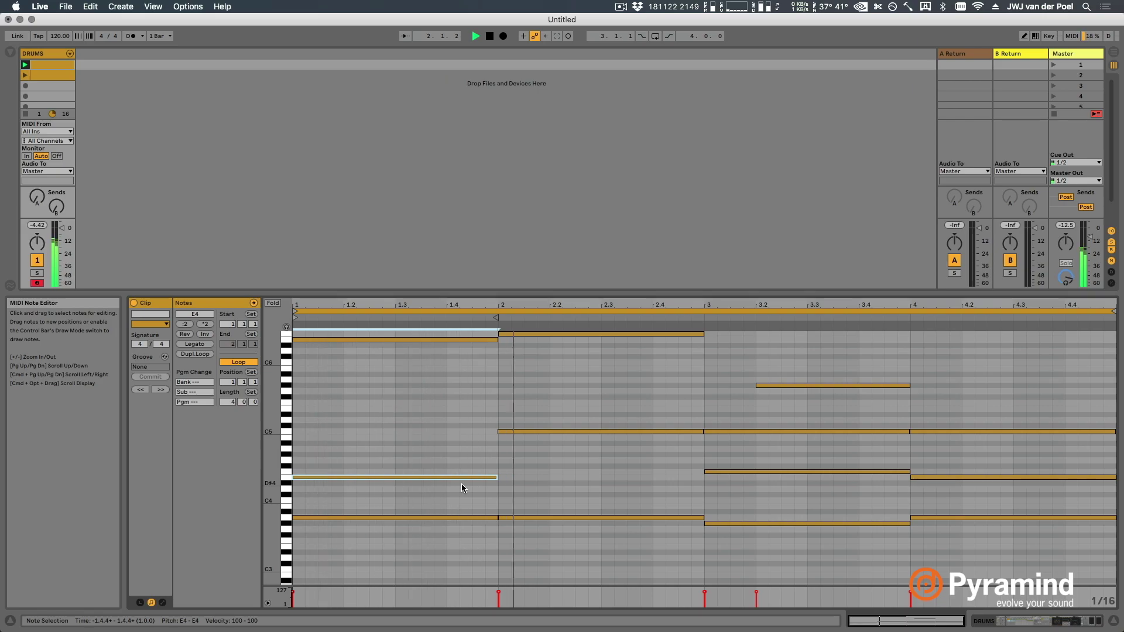
# Step: Raise the first bar's E4 note by six semitones, stop playback and return to the track's devices
pyautogui.press('Up')
pyautogui.press('Up')
pyautogui.press('Up')
pyautogui.press('Up')
pyautogui.press('Up')
pyautogui.press('Up')
pyautogui.press('space')
pyautogui.hotkey('shift', 'Tab')
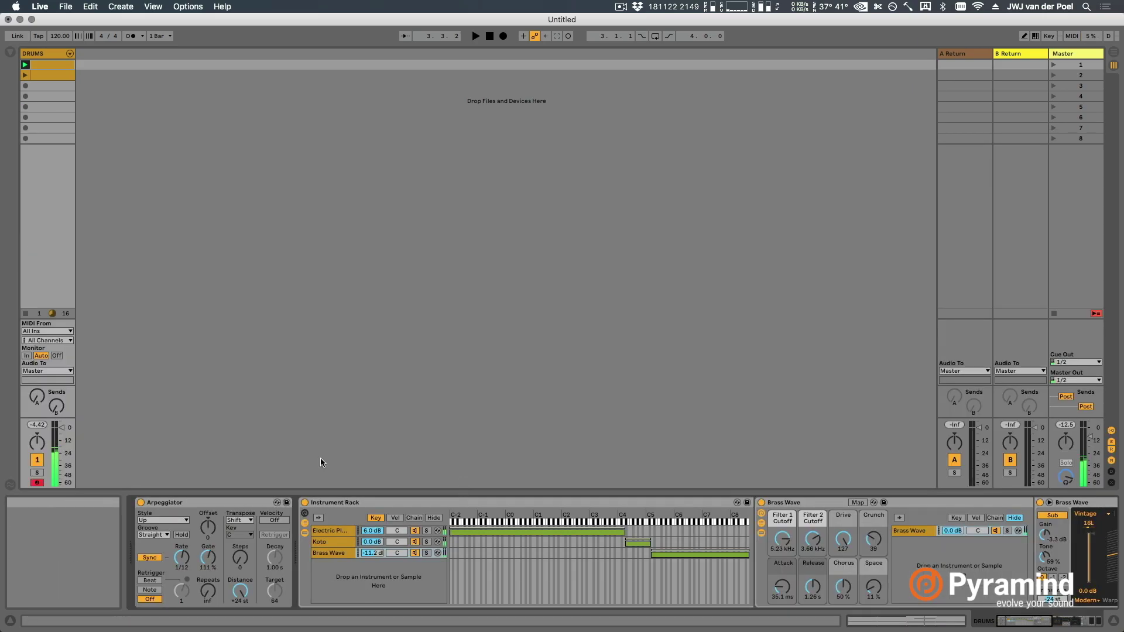
# Step: Show the browser and add an audio track and a MIDI track after the DRUMS track
pyautogui.click(11, 51)
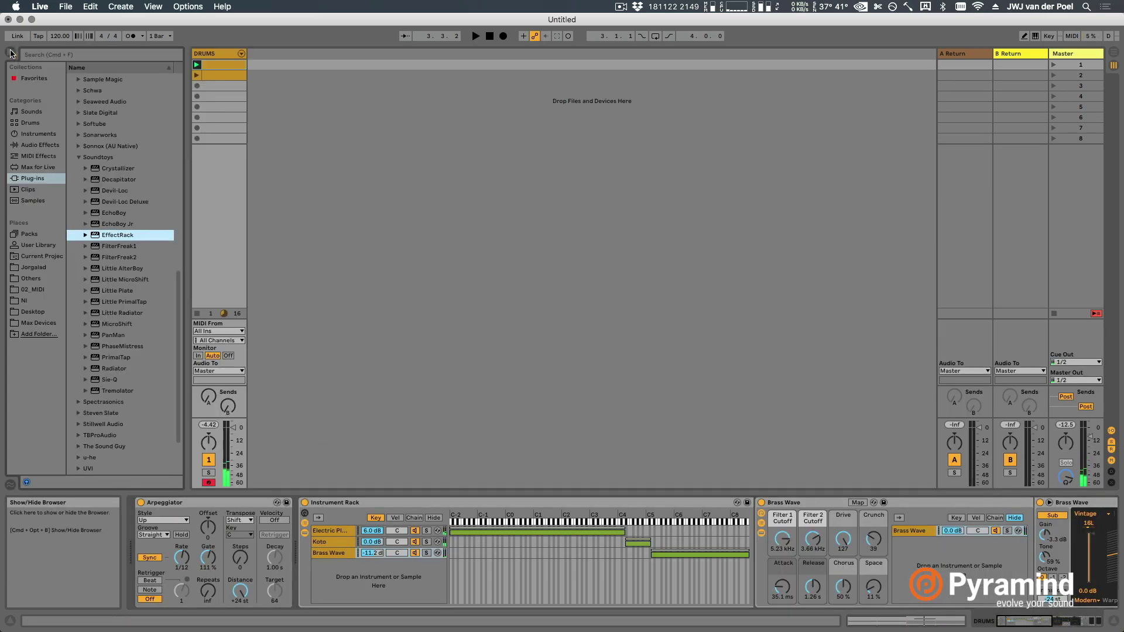
pyautogui.press('super+t')
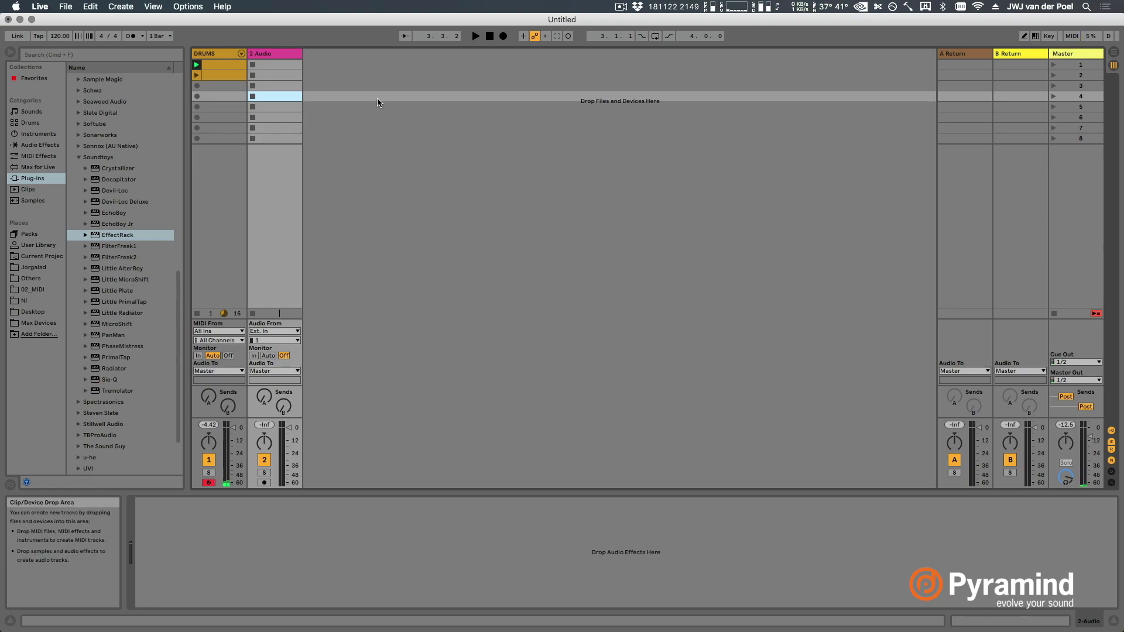
pyautogui.press('super+shift+t')
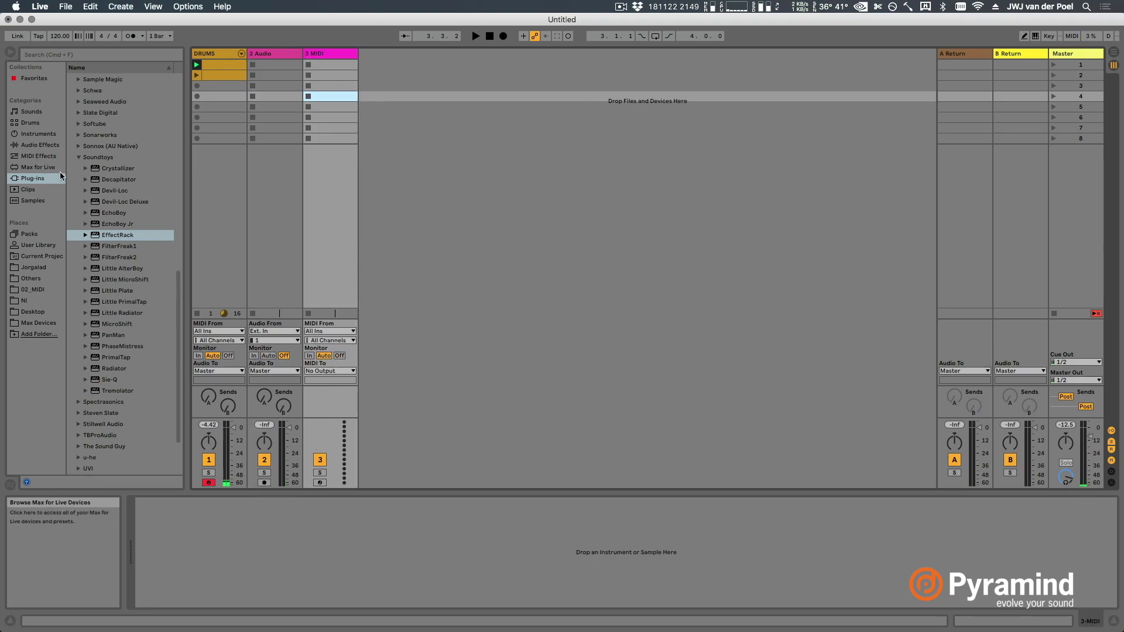
# Step: Load an empty Instrument Rack onto the new MIDI track and show its chain list
pyautogui.click(41, 145)
pyautogui.click(38, 133)
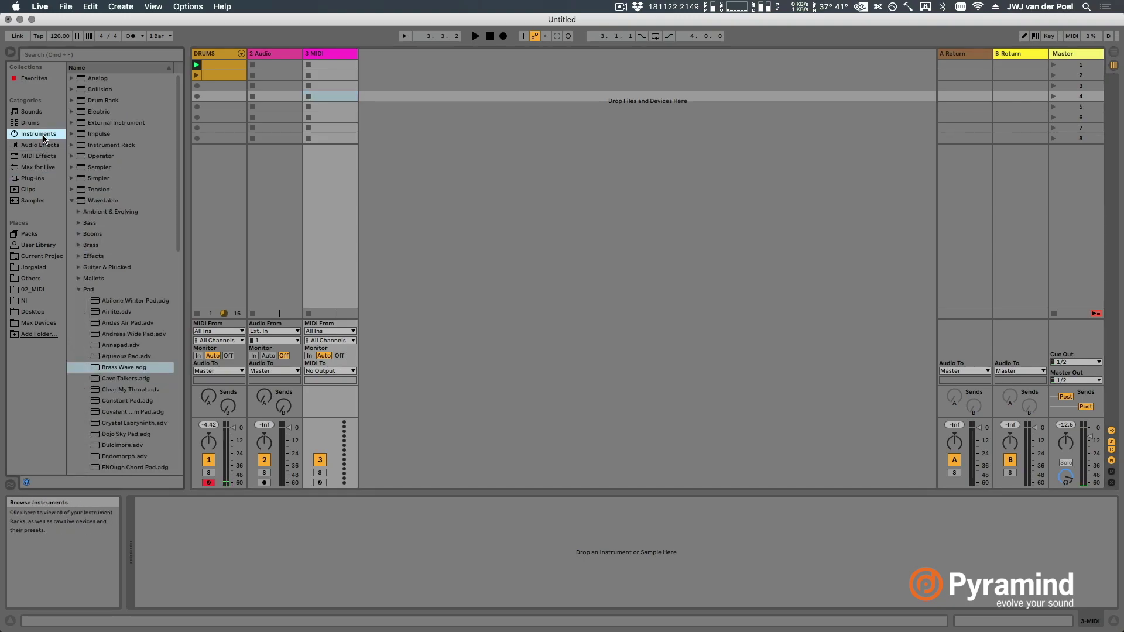
pyautogui.doubleClick(116, 146)
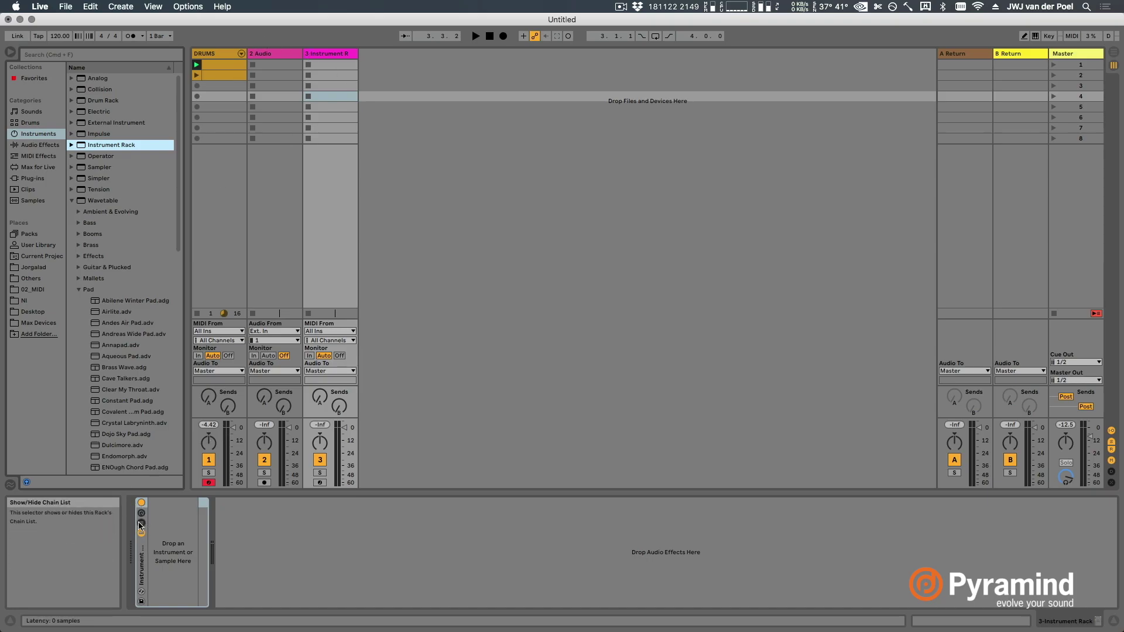
pyautogui.click(141, 522)
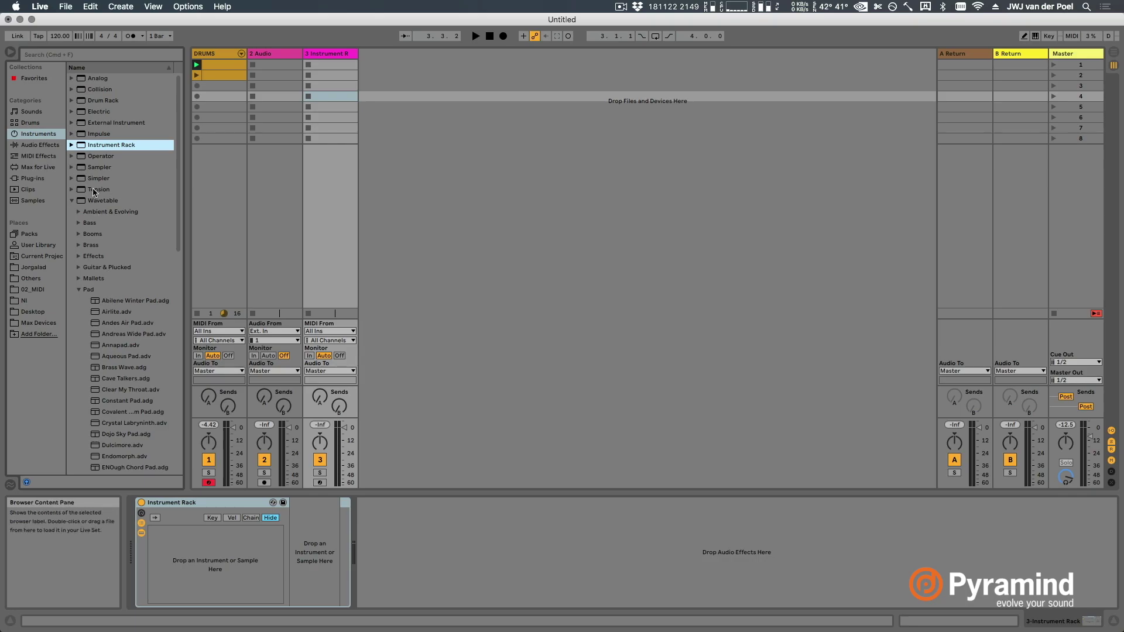
# Step: Preview Wavetable's Ambient & Evolving presets and add Embellish The Dead Zone as the rack's first chain
pyautogui.click(78, 212)
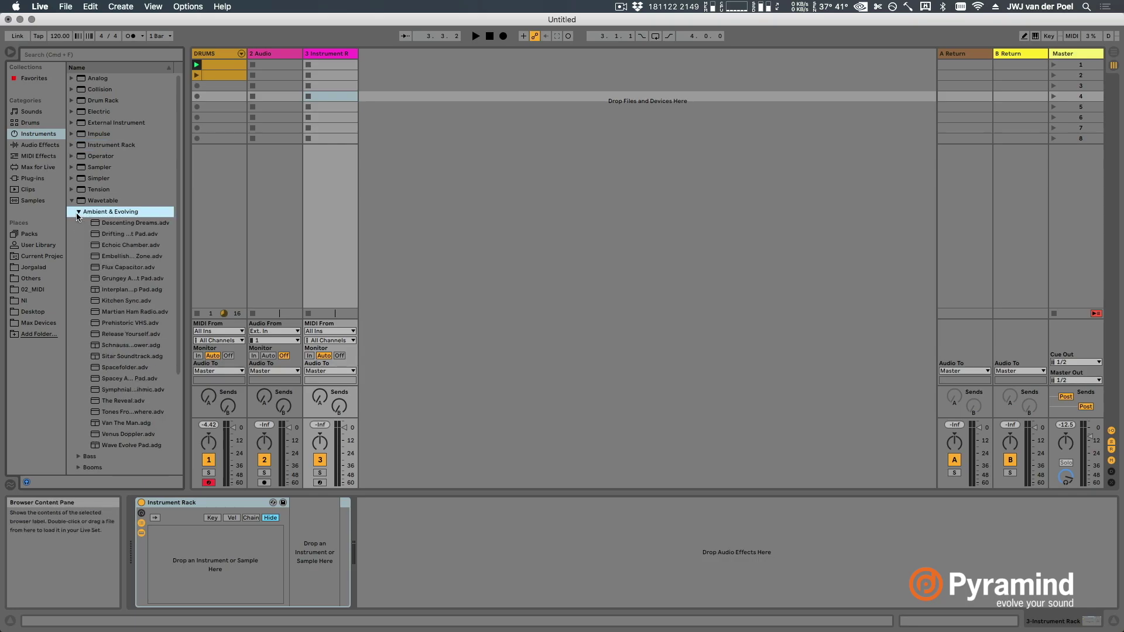
pyautogui.click(106, 312)
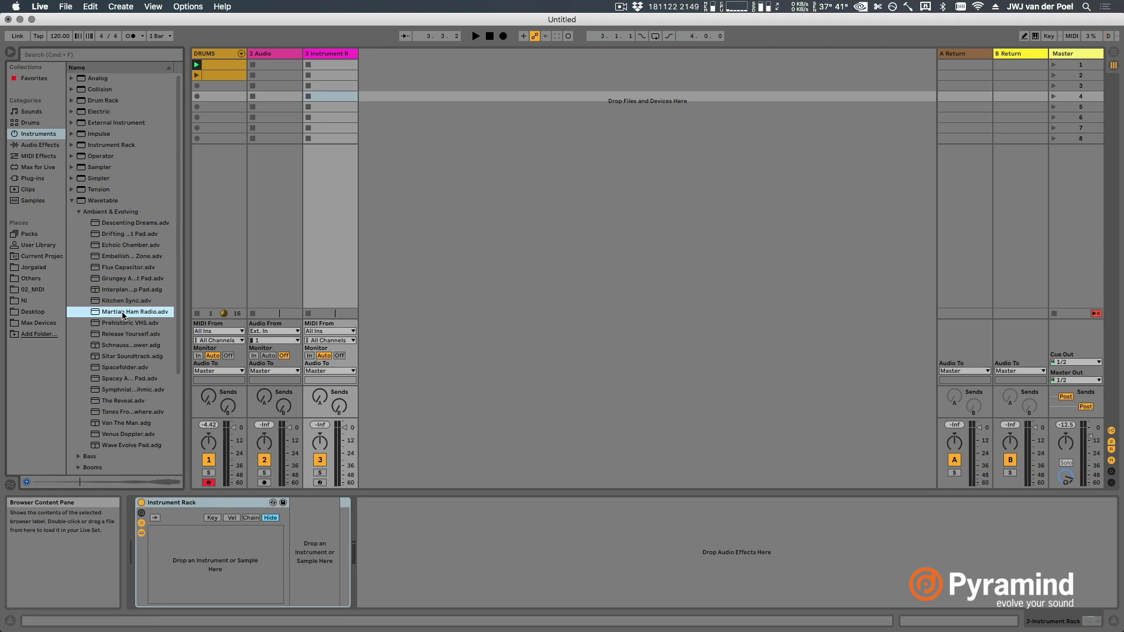
pyautogui.click(127, 267)
pyautogui.click(143, 258)
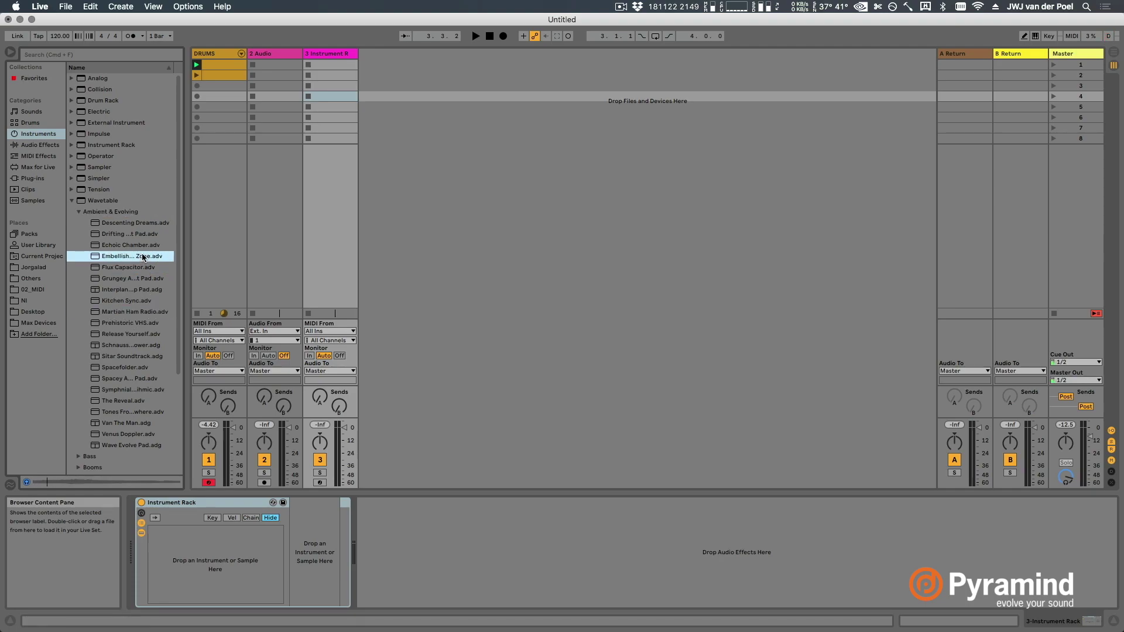
pyautogui.moveTo(140, 257); pyautogui.dragTo(223, 561)
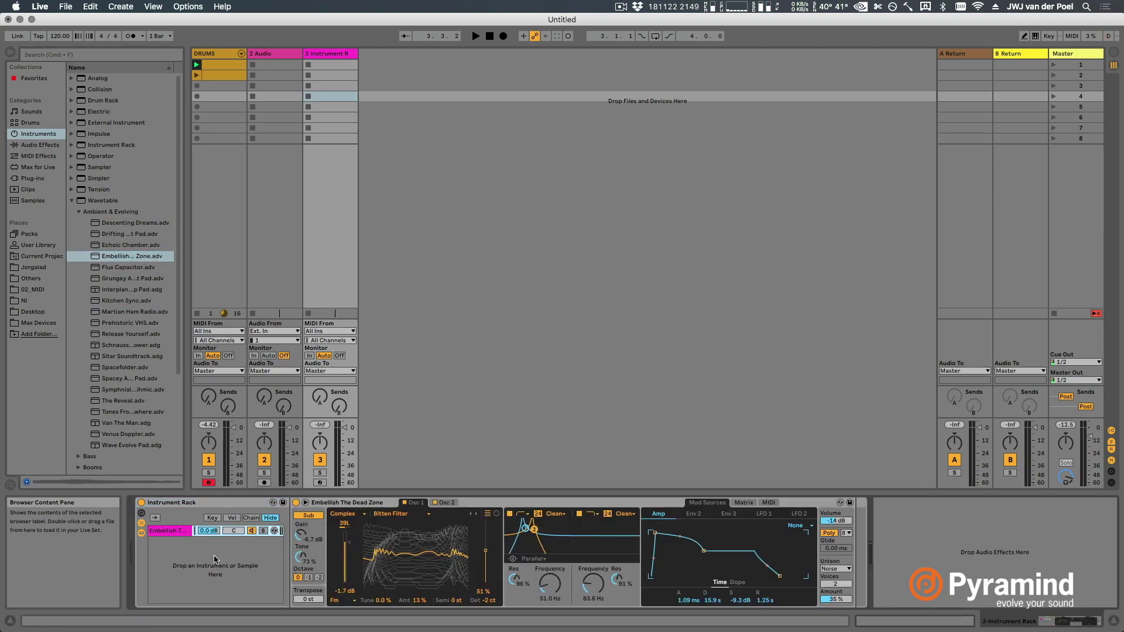
# Step: Add the All Alone Pad preset from Collision's Ambient & Evolving folder as the rack's second chain
pyautogui.click(78, 211)
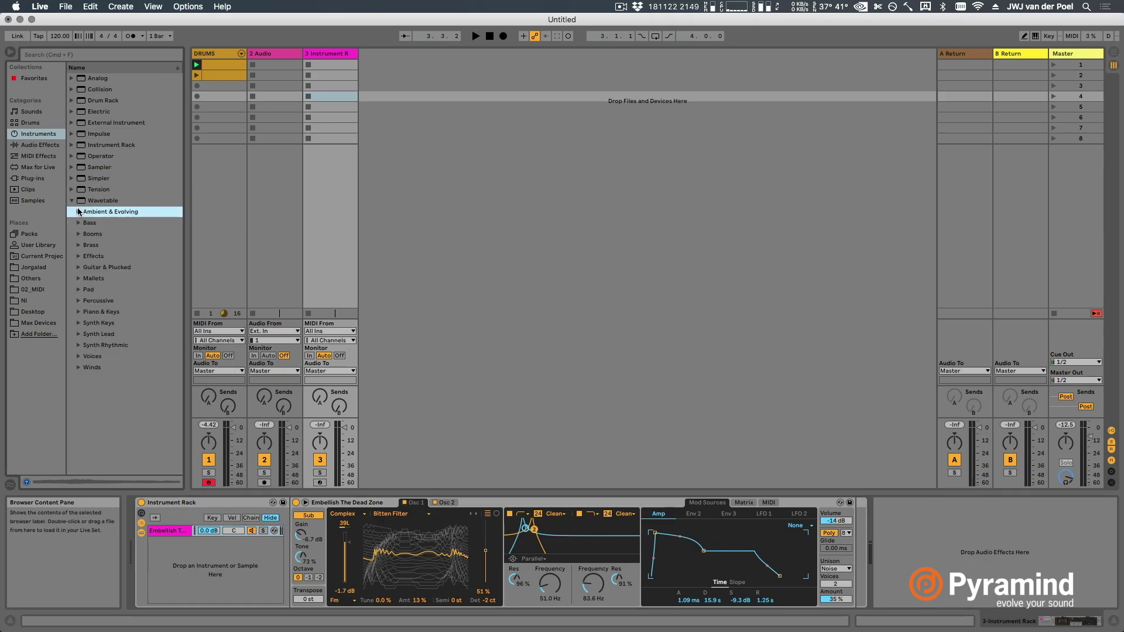
pyautogui.click(72, 90)
pyautogui.click(79, 101)
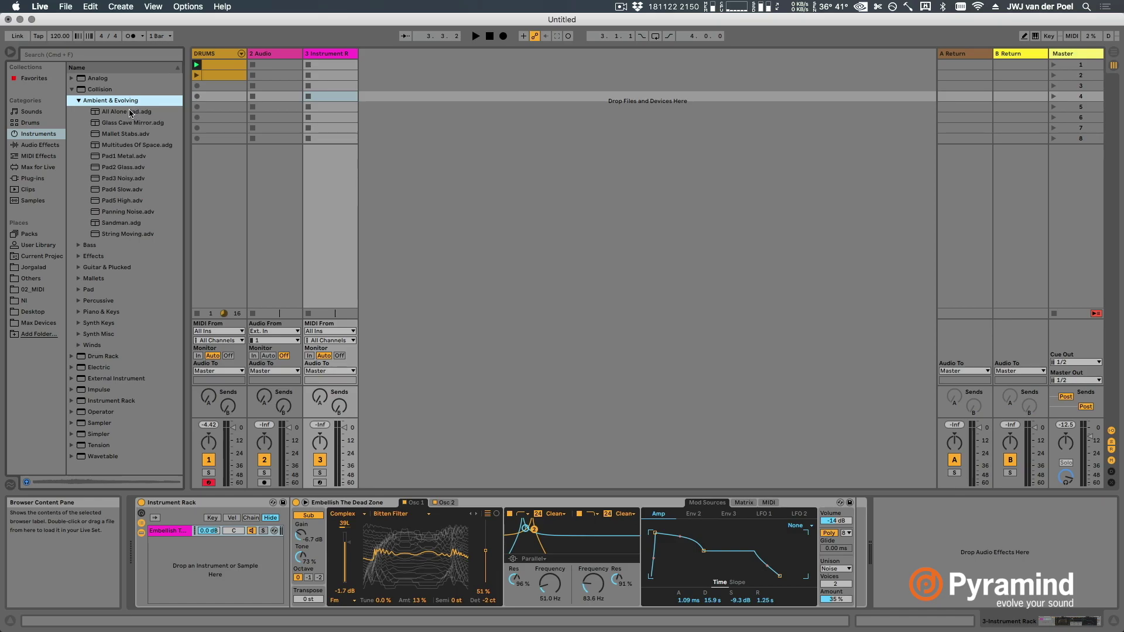
pyautogui.moveTo(130, 113); pyautogui.dragTo(215, 569)
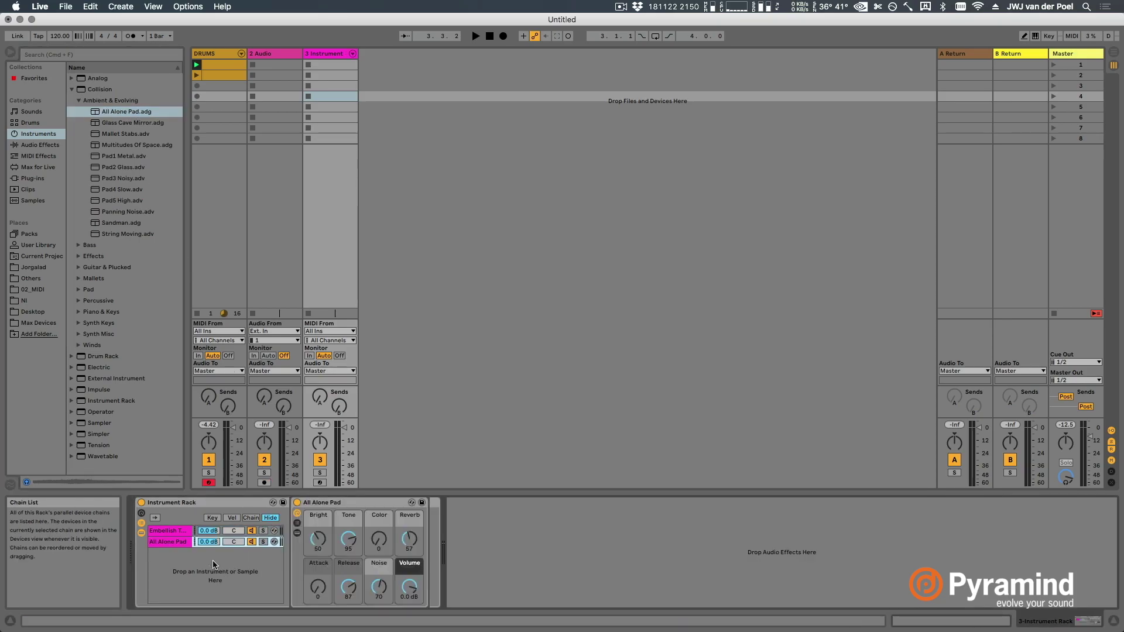
# Step: Preview Collision's Piano & Keys presets and add Electric Piano3 Mellow as the rack's third chain
pyautogui.click(78, 312)
pyautogui.click(136, 223)
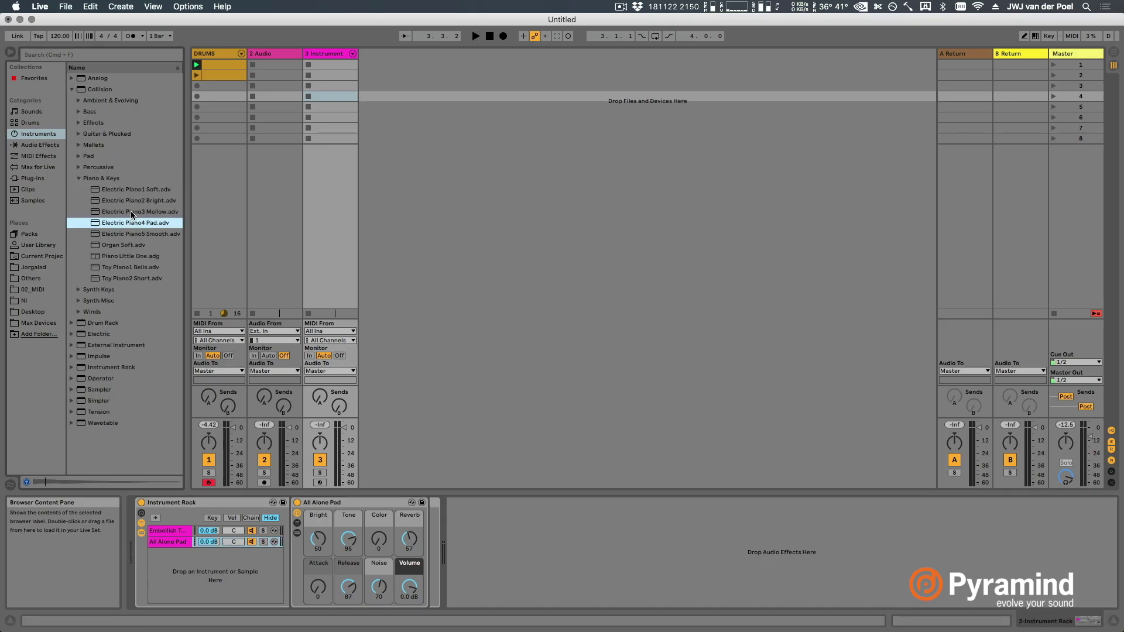
pyautogui.click(136, 212)
pyautogui.moveTo(137, 216); pyautogui.dragTo(205, 562)
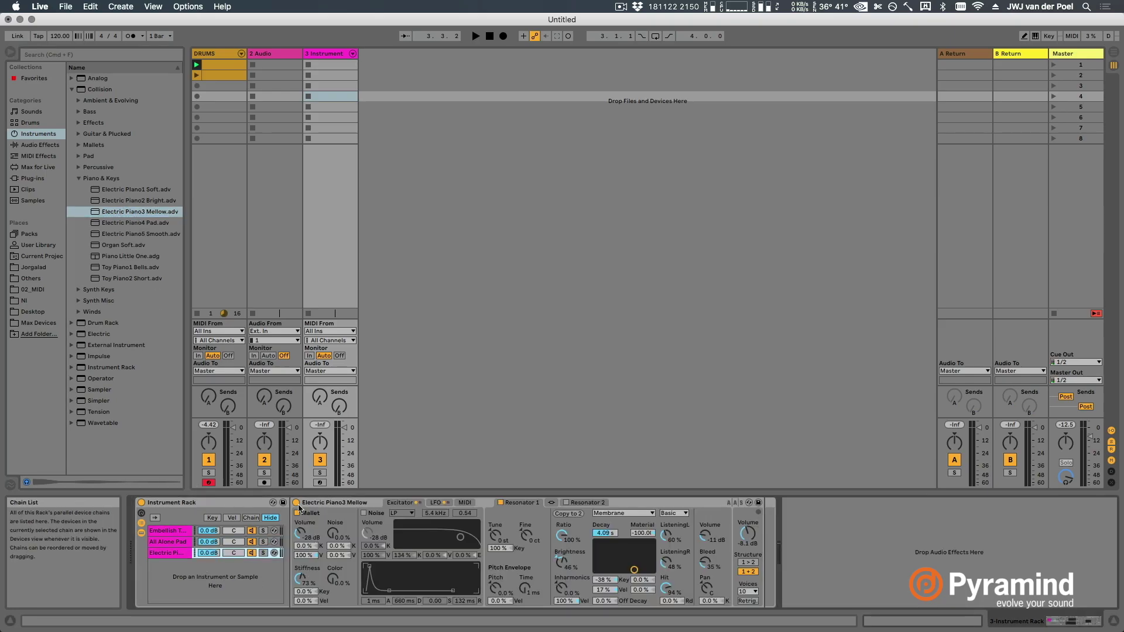
# Step: Show the rack's key zones and distribute the three chains' ranges equally
pyautogui.click(252, 518)
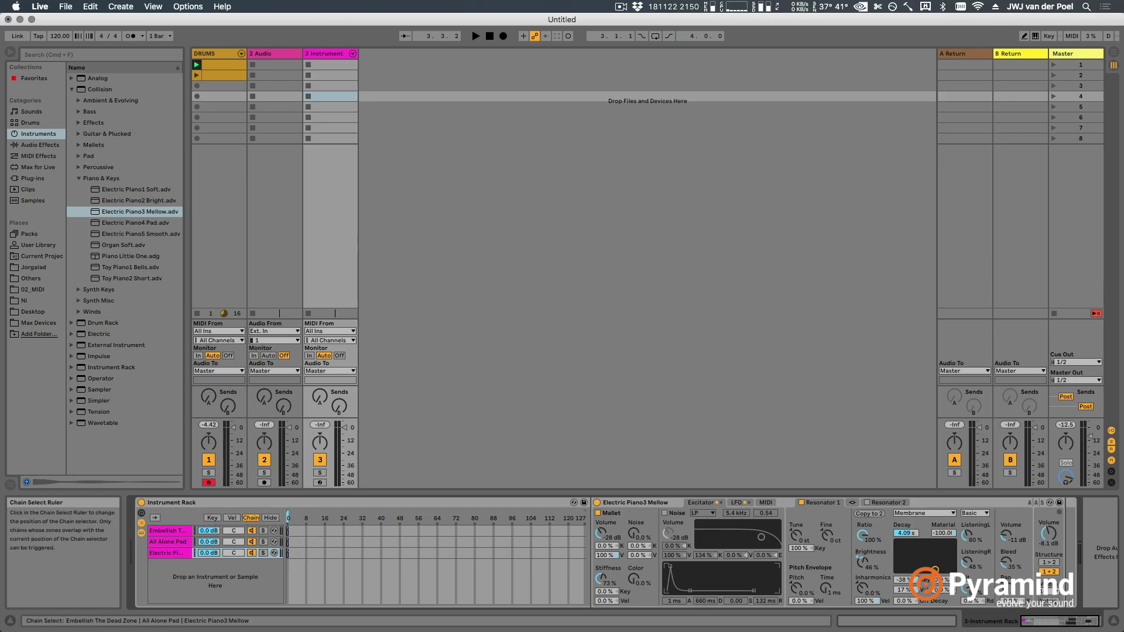
pyautogui.click(232, 518)
pyautogui.click(212, 517)
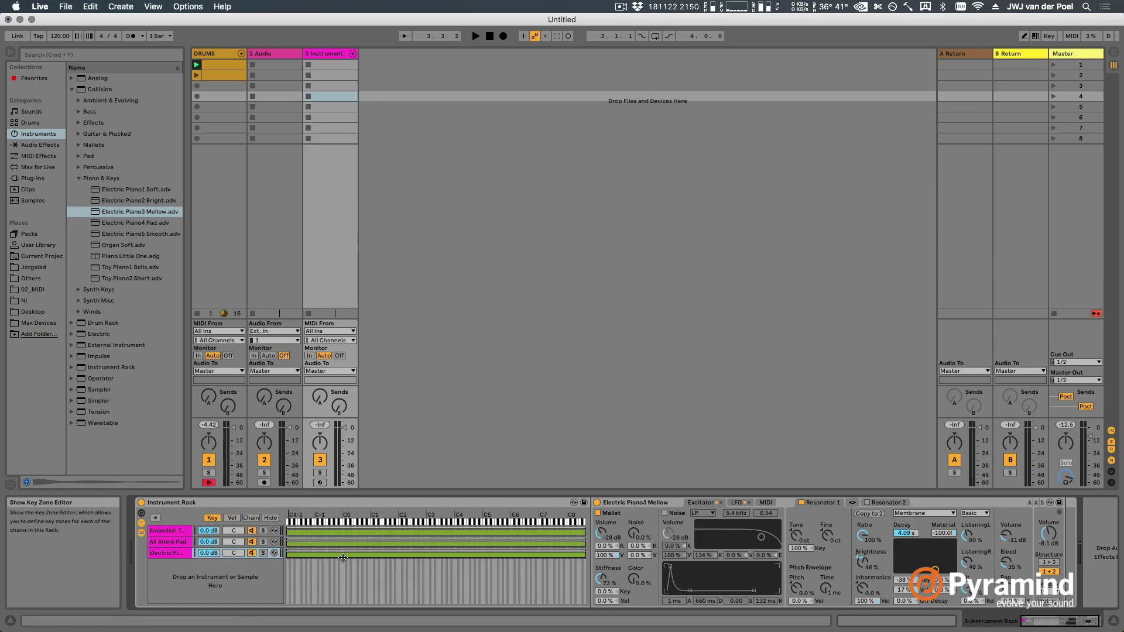
pyautogui.rightClick(369, 570)
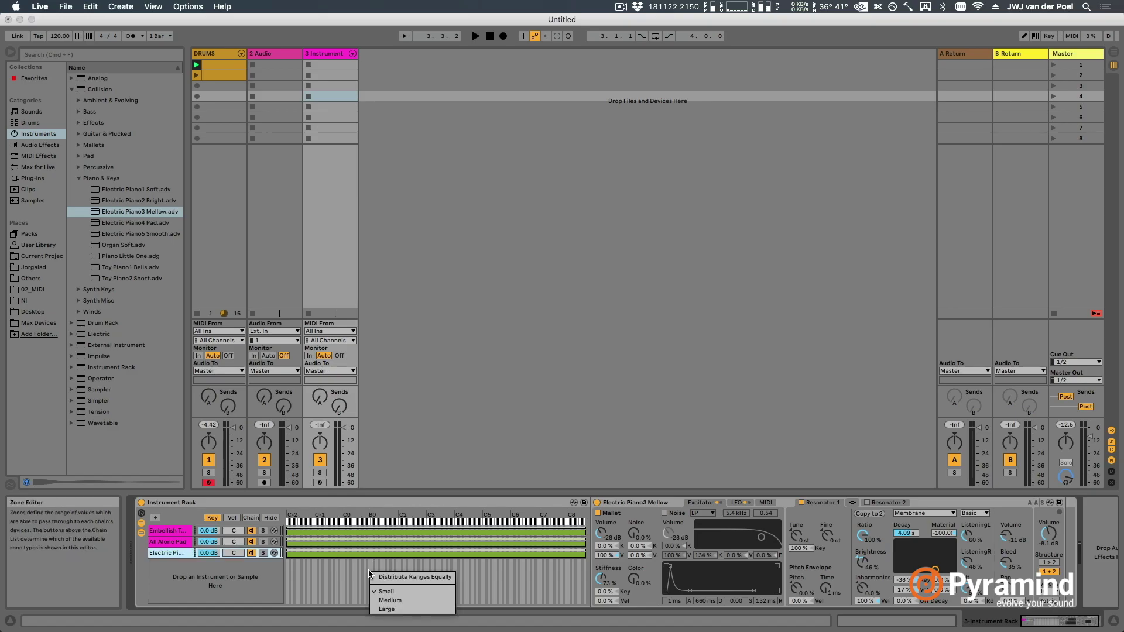
pyautogui.click(420, 577)
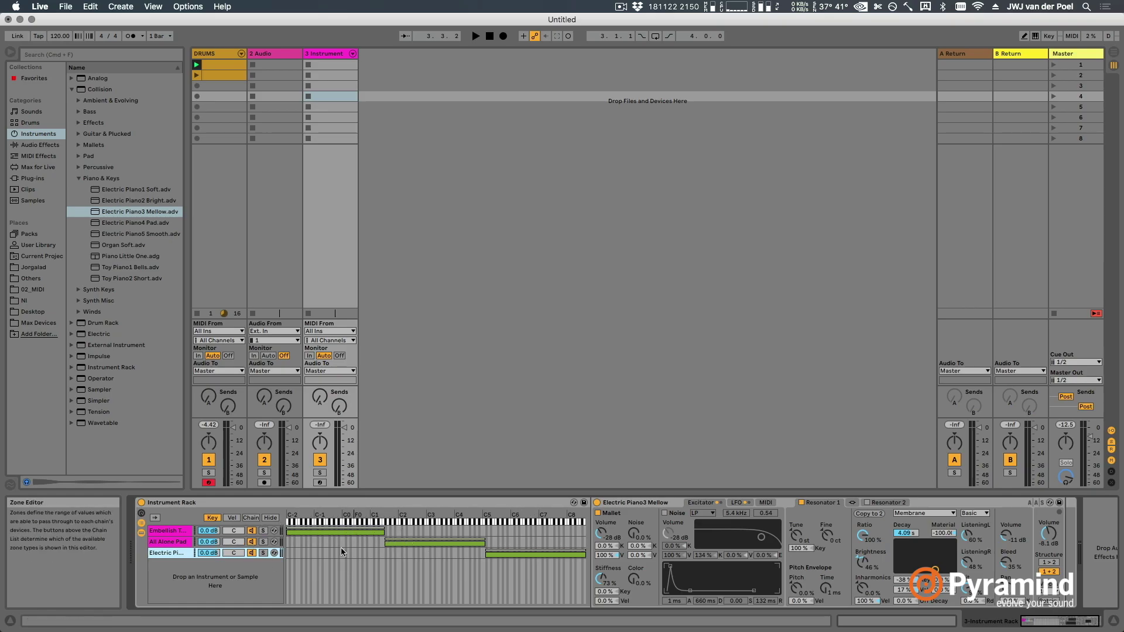
# Step: Shift the Embellish zone up to about C3, narrow All Alone Pad to about C3–C4, and move the Electric Piano zone down directly above it
pyautogui.moveTo(337, 532); pyautogui.dragTo(433, 545)
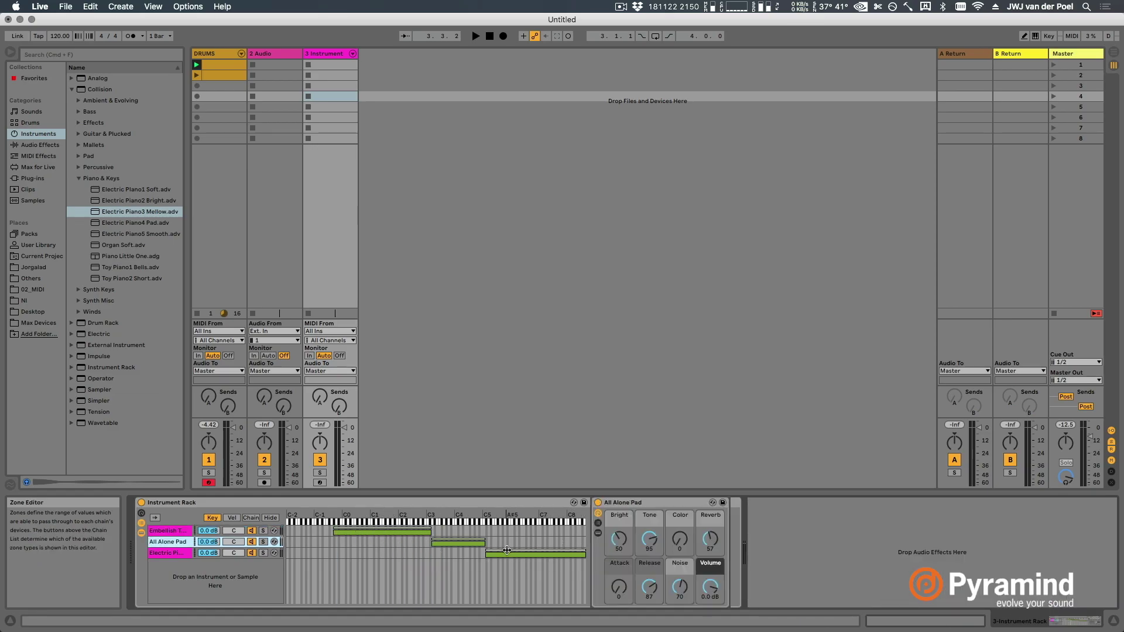
pyautogui.moveTo(507, 553); pyautogui.dragTo(464, 545)
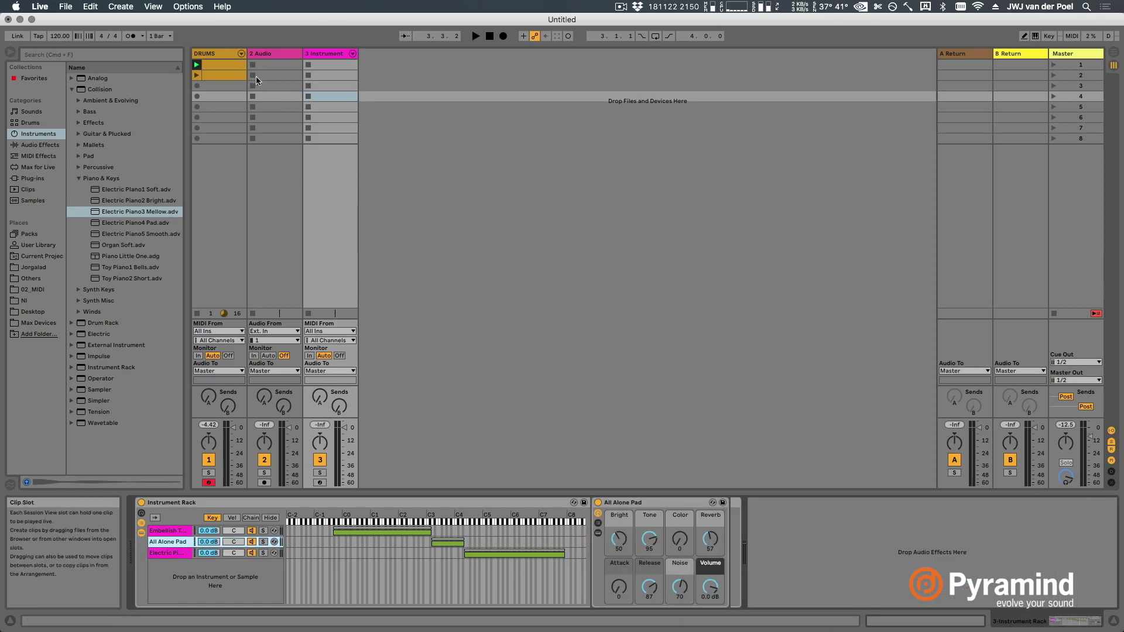
# Step: Create an empty MIDI clip in the Instrument track's fourth slot and draw an F3 note nearly three beats long
pyautogui.doubleClick(331, 95)
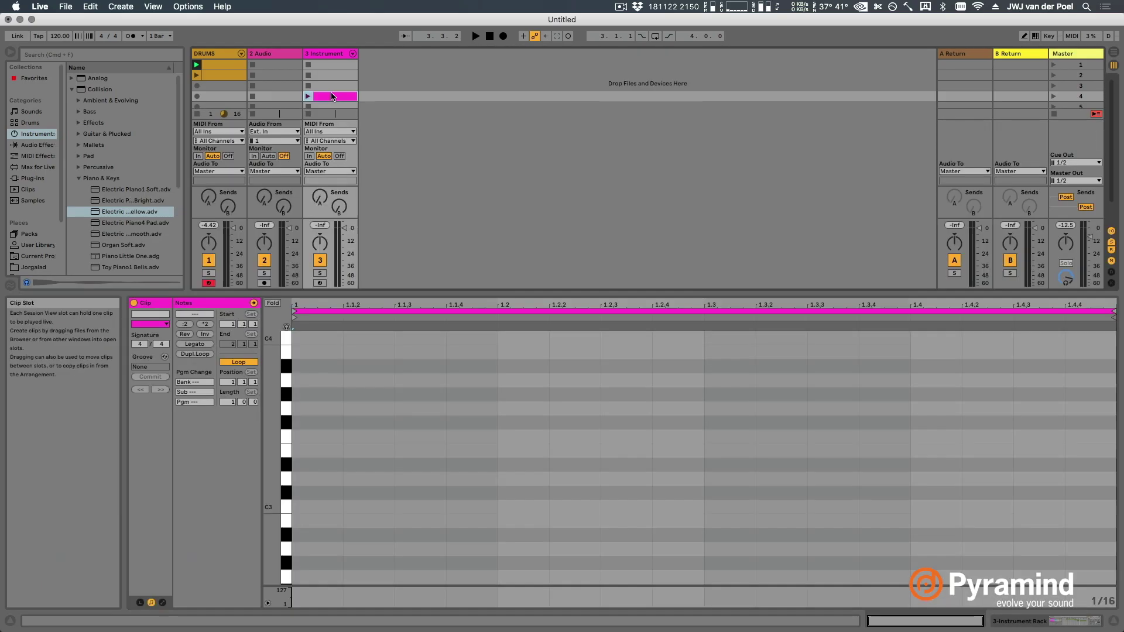
pyautogui.doubleClick(325, 437)
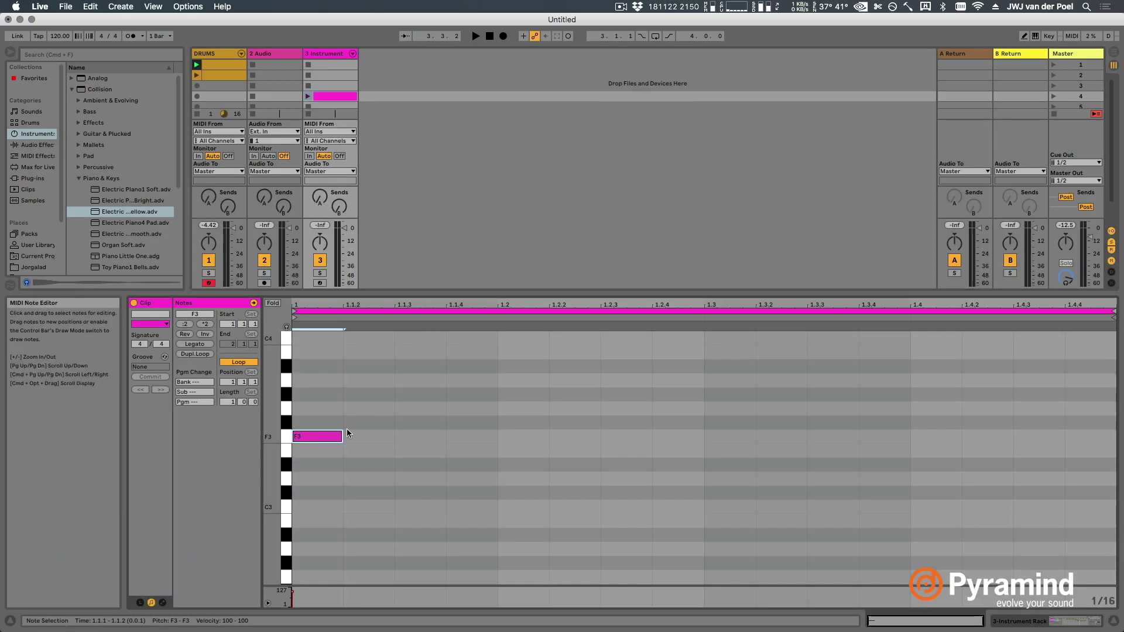
pyautogui.moveTo(344, 436); pyautogui.dragTo(859, 451)
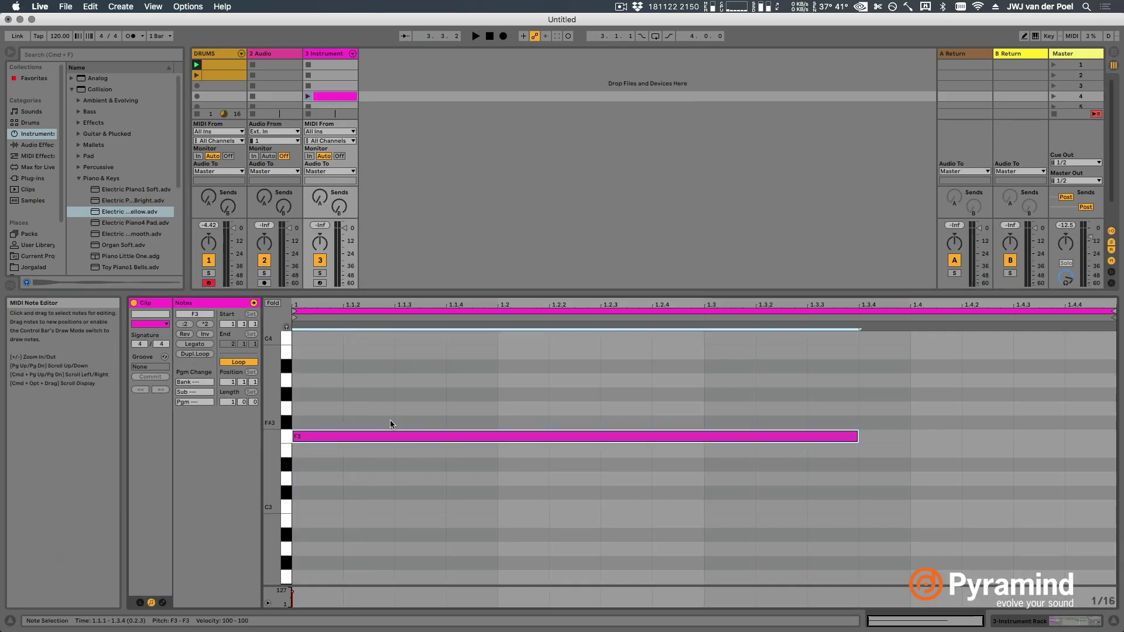
pyautogui.scroll(3, 363, 461)
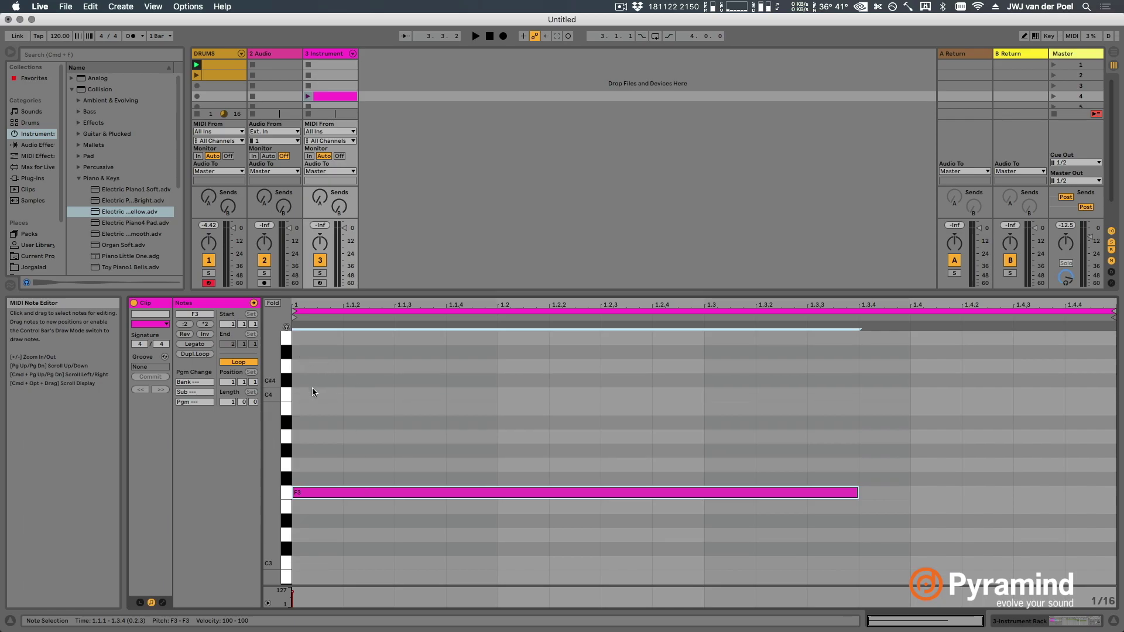
pyautogui.hotkey('shift', 'Tab')
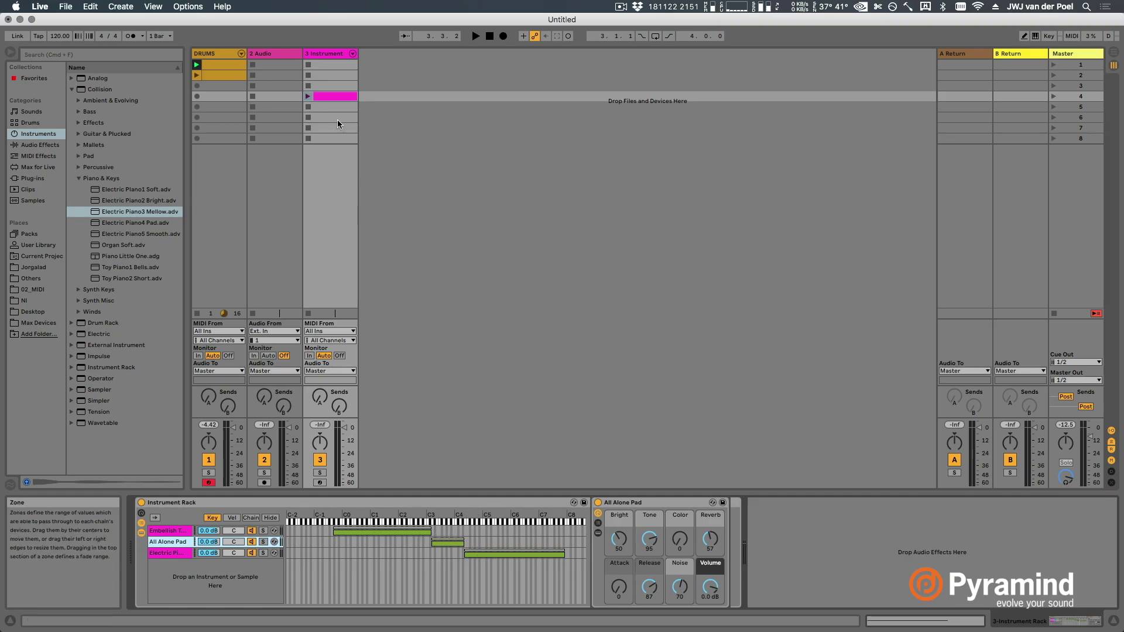
# Step: Reopen the Instrument track's clip and transpose its F3 note down to A2
pyautogui.doubleClick(344, 96)
pyautogui.moveTo(363, 447); pyautogui.dragTo(372, 529)
pyautogui.scroll(-3, 372, 529)
pyautogui.press('Down')
pyautogui.press('Down')
pyautogui.press('Down')
pyautogui.press('Down')
pyautogui.press('Down')
pyautogui.press('Down')
pyautogui.press('Down')
pyautogui.press('Down')
# Step: Add C4 and E4 notes above the A2 note, each about three beats long, to complete the chord
pyautogui.scroll(2, 359, 367)
pyautogui.doubleClick(327, 368)
pyautogui.moveTo(341, 368); pyautogui.dragTo(913, 393)
pyautogui.scroll(4, 683, 427)
pyautogui.doubleClick(312, 384)
pyautogui.moveTo(312, 384); pyautogui.dragTo(908, 422)
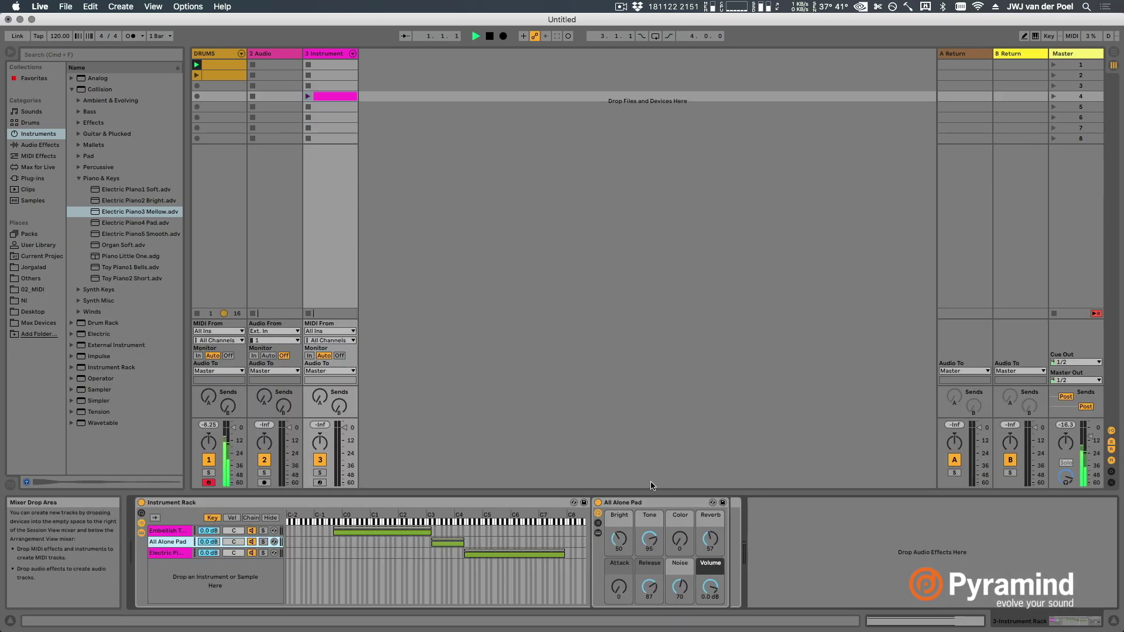
# Step: Play the chord clip with the DRUMS track muted, extend the Electric Piano zone down to about D4, and end All Alone Pad just below
pyautogui.click(306, 97)
pyautogui.click(211, 461)
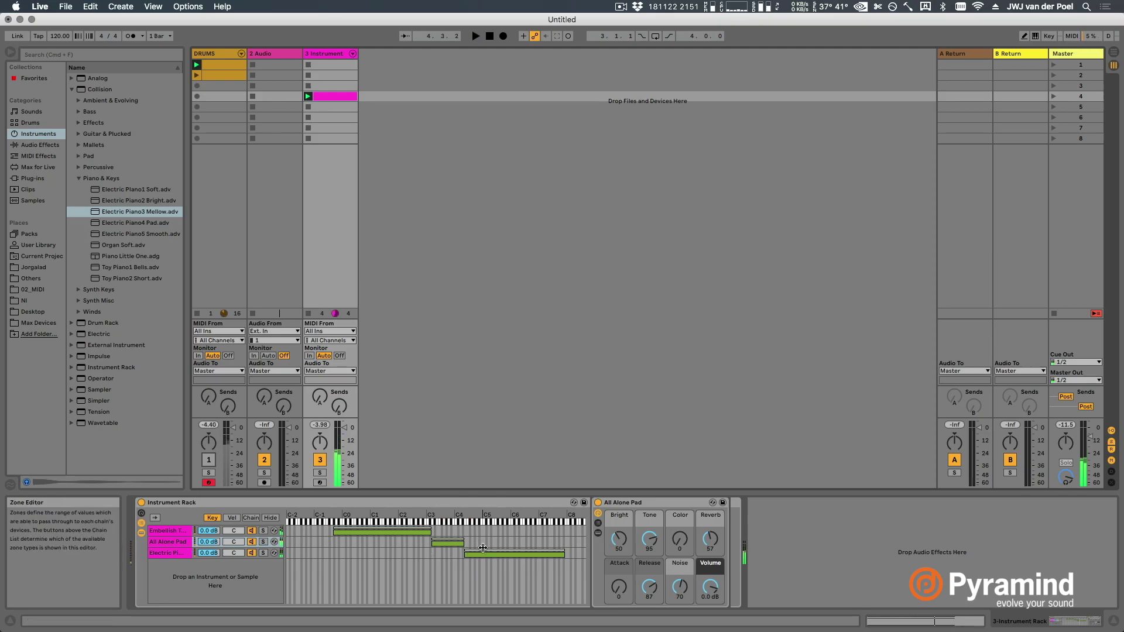
pyautogui.moveTo(464, 554); pyautogui.dragTo(460, 556)
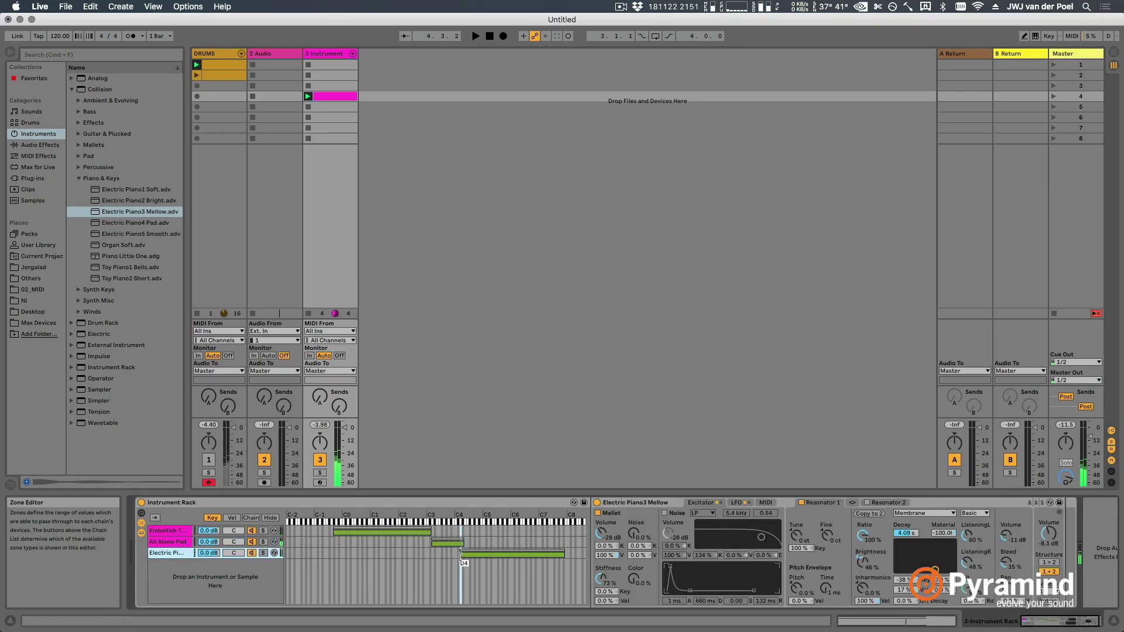
pyautogui.click(463, 542)
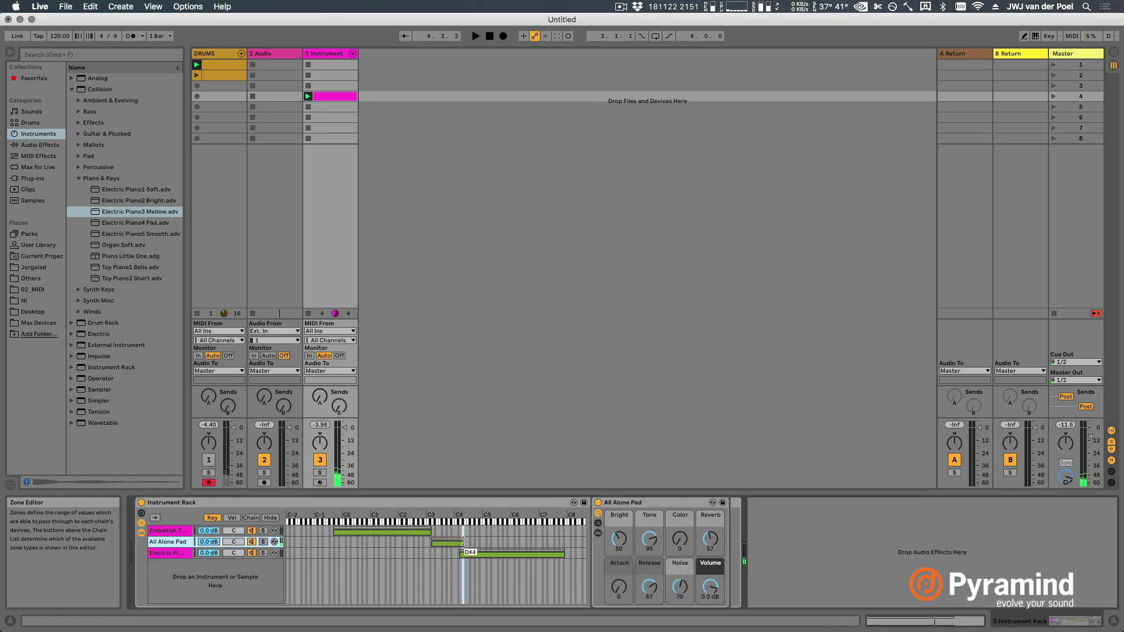
pyautogui.moveTo(463, 541); pyautogui.dragTo(459, 541)
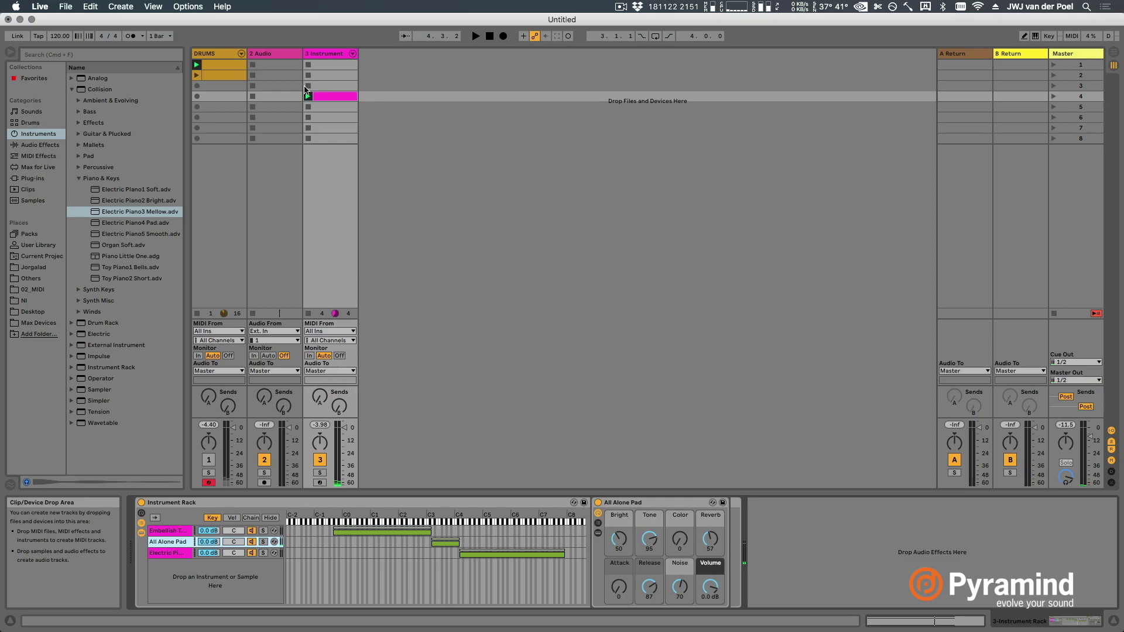
# Step: Stretch the chord across its bar with Legato and duplicate it three times to fill a four-bar clip
pyautogui.doubleClick(326, 96)
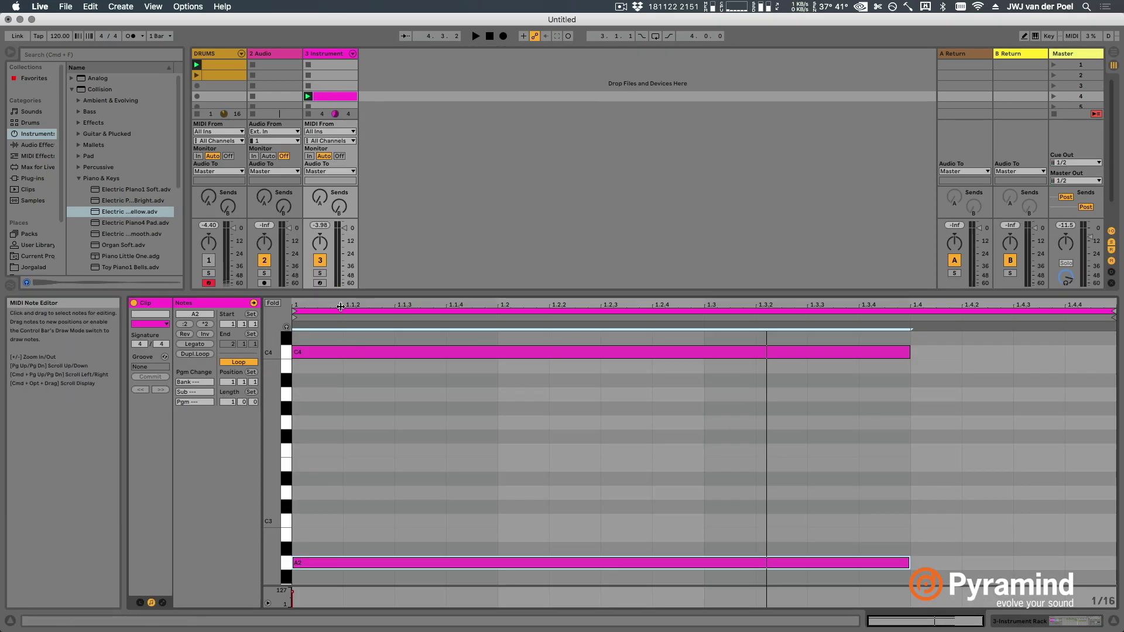
pyautogui.press('super+a')
pyautogui.click(195, 344)
pyautogui.moveTo(272, 433); pyautogui.dragTo(228, 389)
pyautogui.press('super+a')
pyautogui.press('super+d')
pyautogui.press('super+d')
pyautogui.press('super+d')
pyautogui.click(588, 413)
# Step: Raise the second bar's top note to F4 and change the third bar's chord to G2, D4 and G4
pyautogui.moveTo(532, 379); pyautogui.dragTo(550, 404)
pyautogui.press('Up')
pyautogui.moveTo(760, 413); pyautogui.dragTo(760, 406)
pyautogui.moveTo(756, 465); pyautogui.dragTo(756, 472)
pyautogui.click(753, 386)
pyautogui.moveTo(761, 399); pyautogui.dragTo(760, 389)
# Step: Change the fourth bar's chord to E3, B3 and G#4
pyautogui.click(961, 423)
pyautogui.moveTo(959, 399)
pyautogui.mouseDown()
pyautogui.moveTo(960, 386)
pyautogui.moveTo(951, 408)
pyautogui.mouseUp()
pyautogui.press('Down')
pyautogui.moveTo(945, 449); pyautogui.dragTo(954, 486)
pyautogui.press('Up')
pyautogui.press('Up')
pyautogui.press('Up')
pyautogui.press('Up')
pyautogui.press('Up')
pyautogui.press('Up')
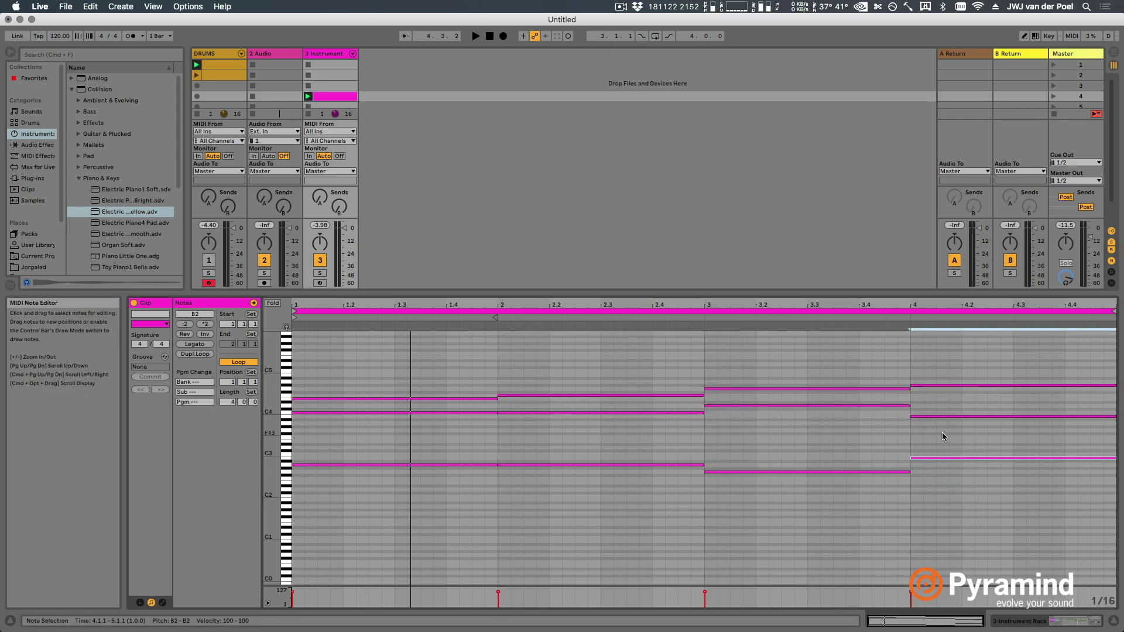
pyautogui.press('Up')
# Step: Audition the four-chord progression through the rack and lower the Embellish chain to -4.0 dB and All Alone Pad to -7.0 dB
pyautogui.press('space')
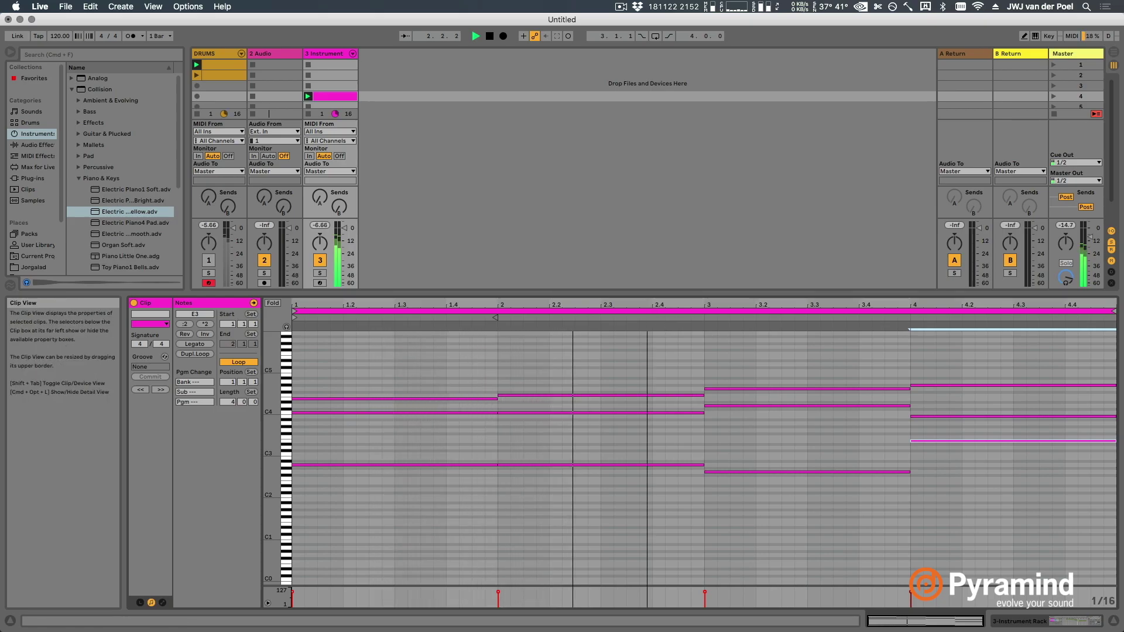
pyautogui.click(729, 304)
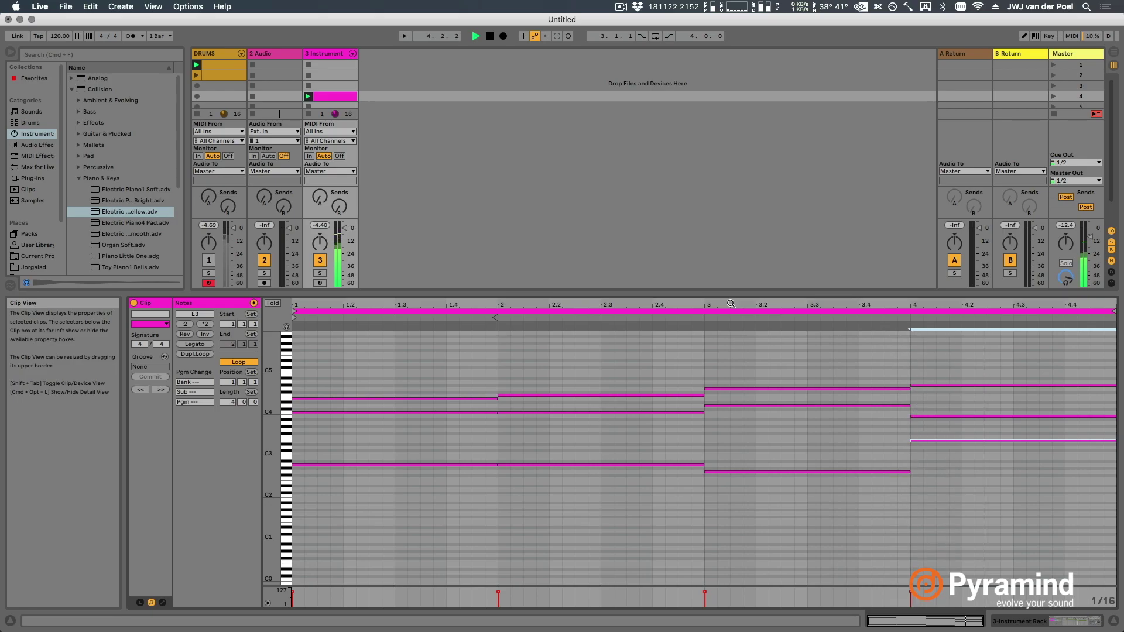
pyautogui.hotkey('shift', 'Tab')
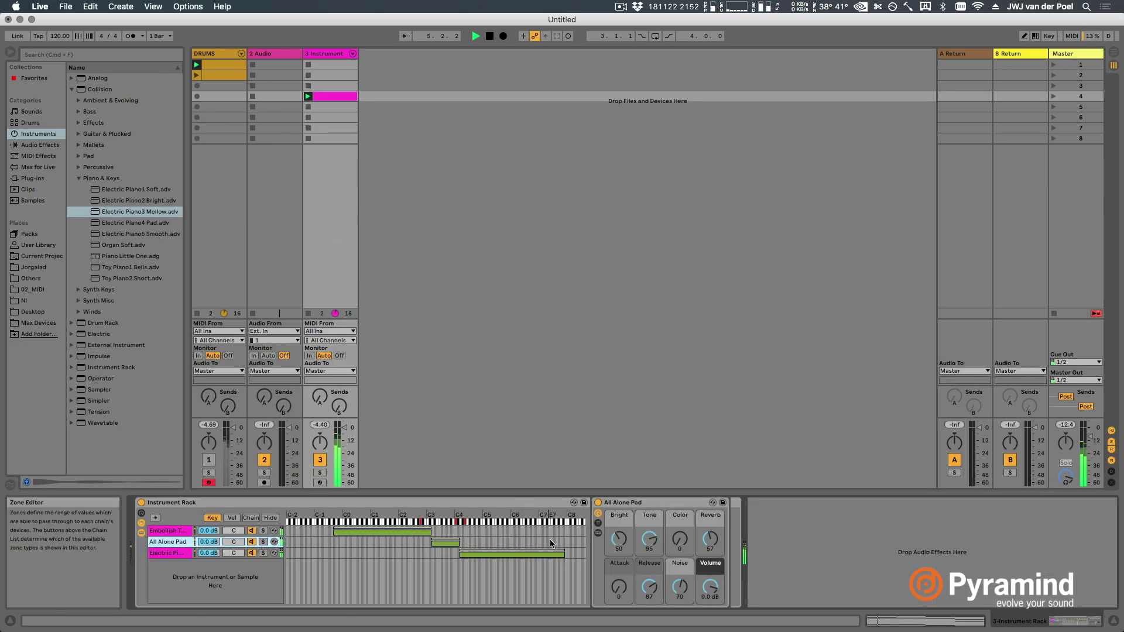
pyautogui.press('space')
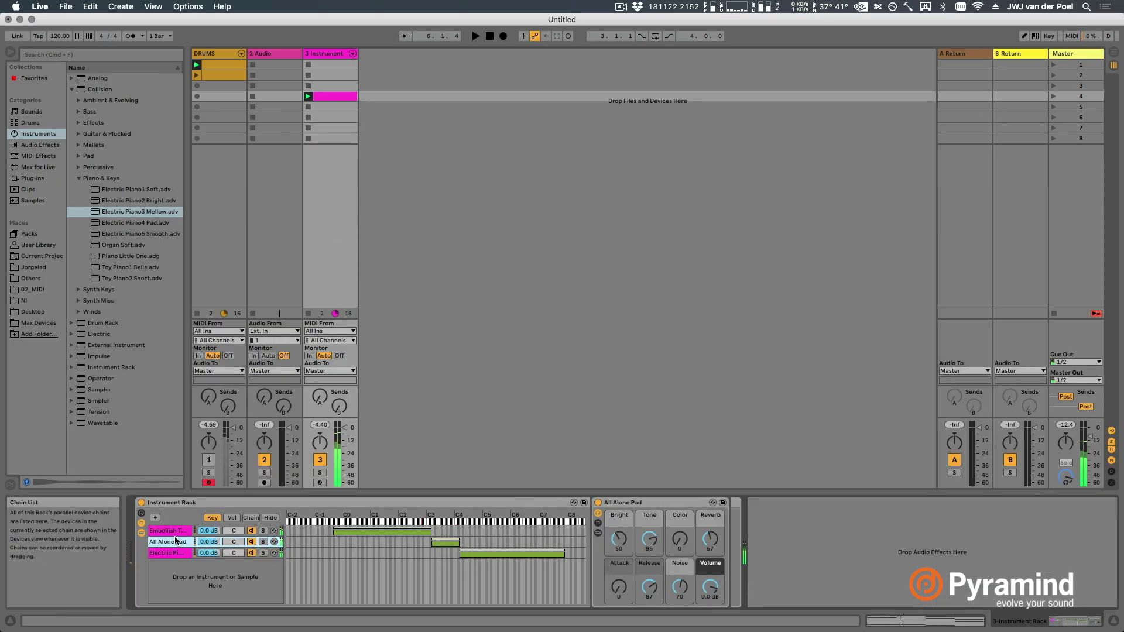
pyautogui.moveTo(213, 543)
pyautogui.mouseDown()
pyautogui.moveTo(213, 559)
pyautogui.moveTo(211, 537)
pyautogui.mouseUp()
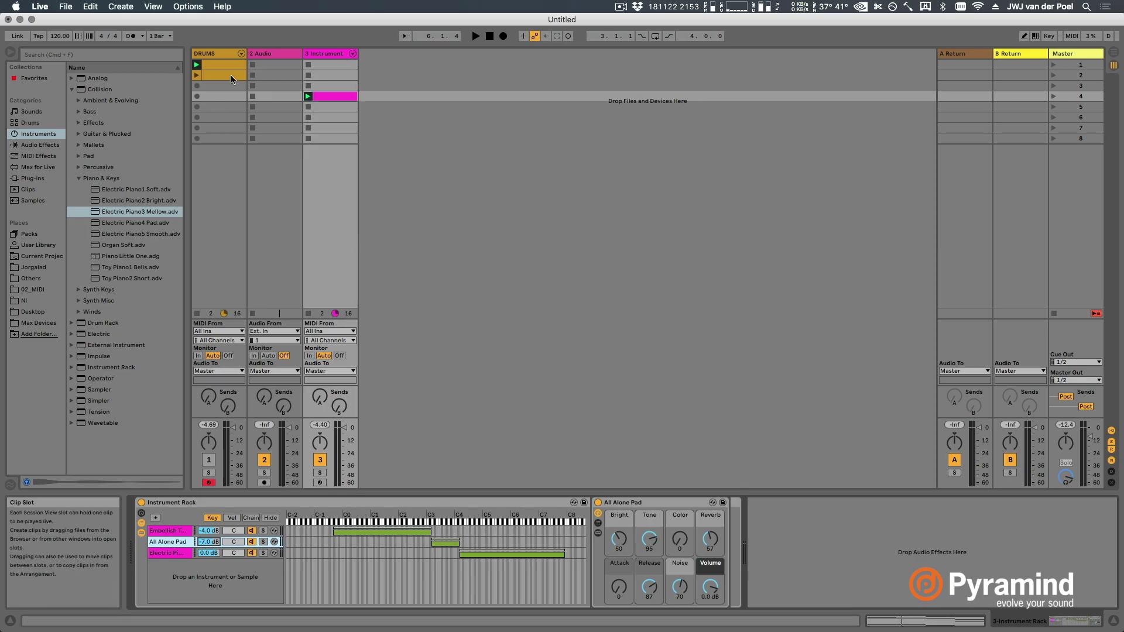
# Step: Examine the DRUMS track's device chain, from the Arpeggiator and Instrument Rack through to the ValhallaRoom and EffectRack plug-ins
pyautogui.click(220, 54)
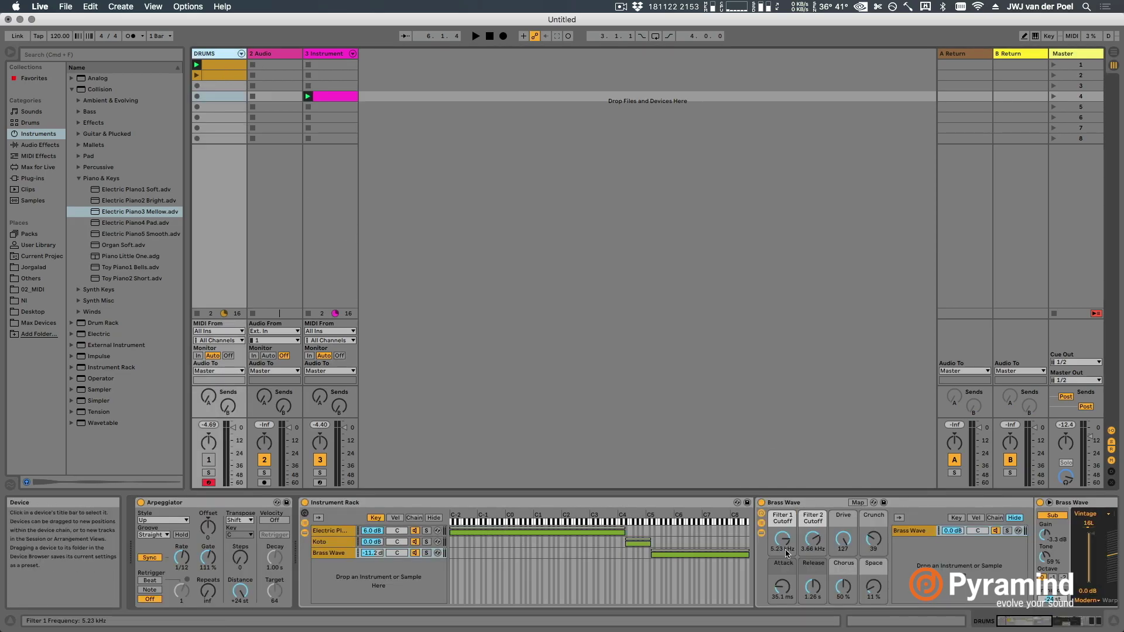
pyautogui.hscroll(10, 793, 568)
pyautogui.hscroll(8, 793, 567)
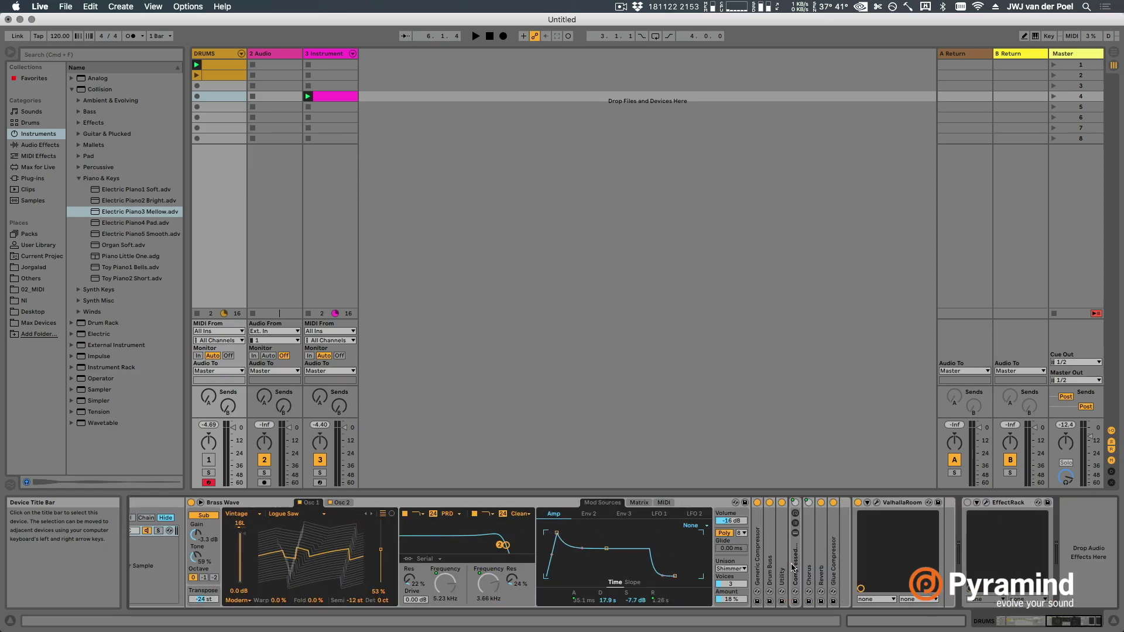
pyautogui.hscroll(-15, 743, 533)
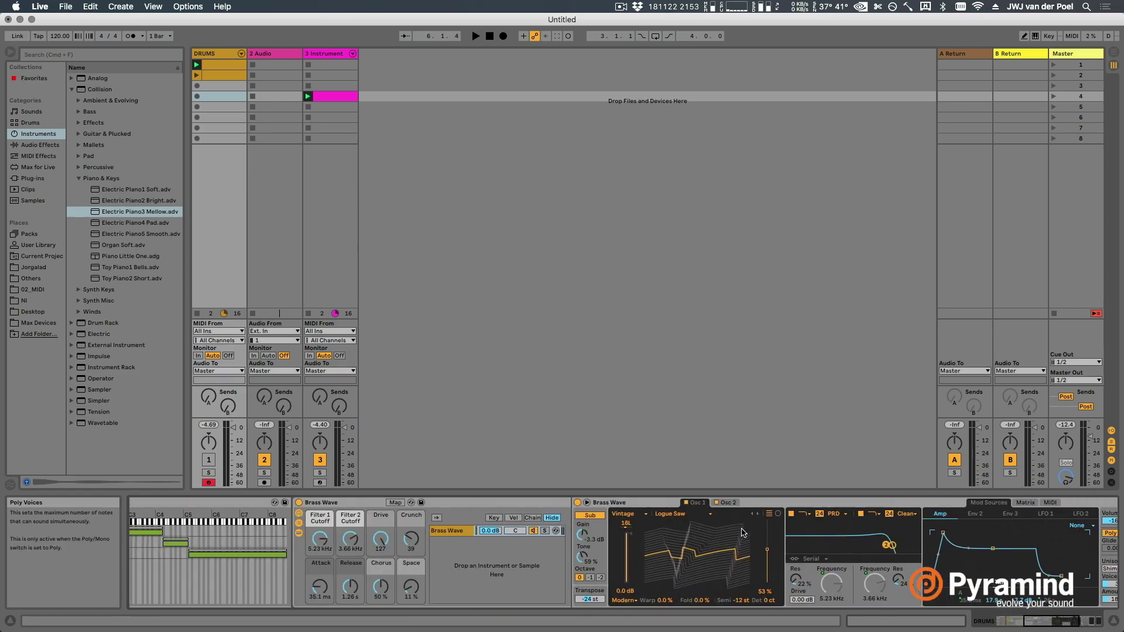
pyautogui.click(299, 533)
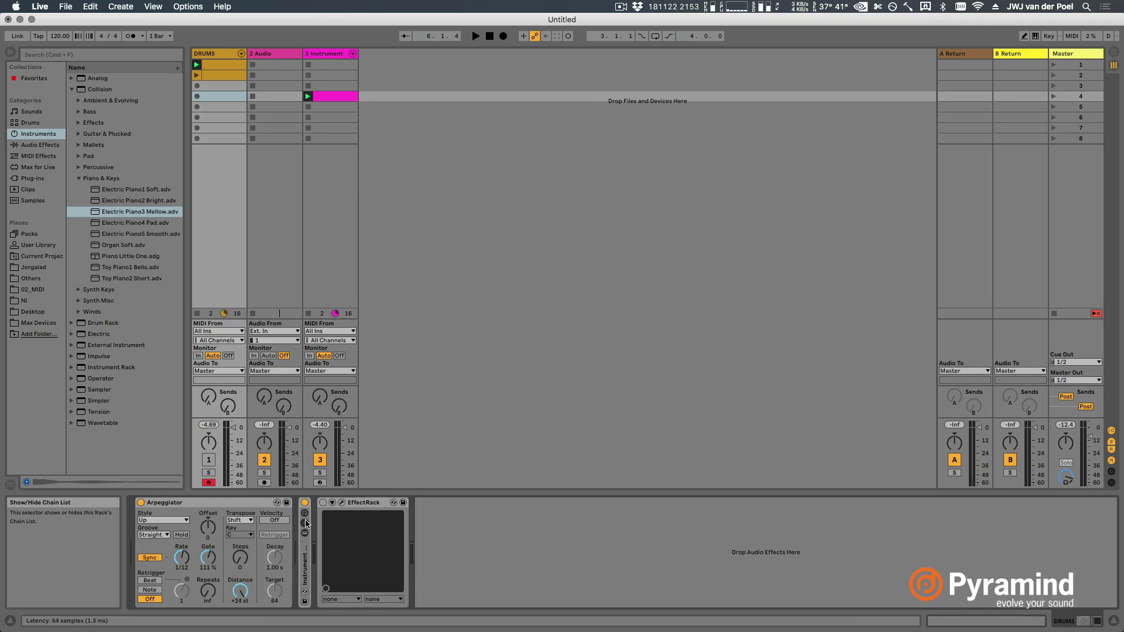
pyautogui.click(303, 533)
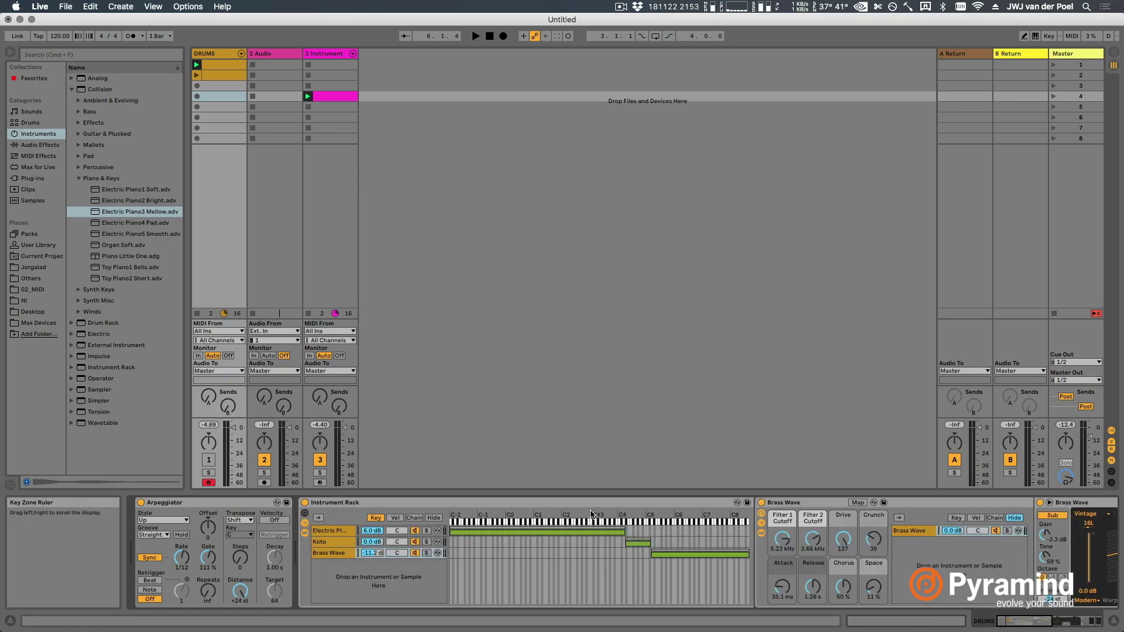
# Step: Mute the Instrument track and activate the EffectRack on the DRUMS track, playing the arpeggio without and with it
pyautogui.click(321, 460)
pyautogui.press('space')
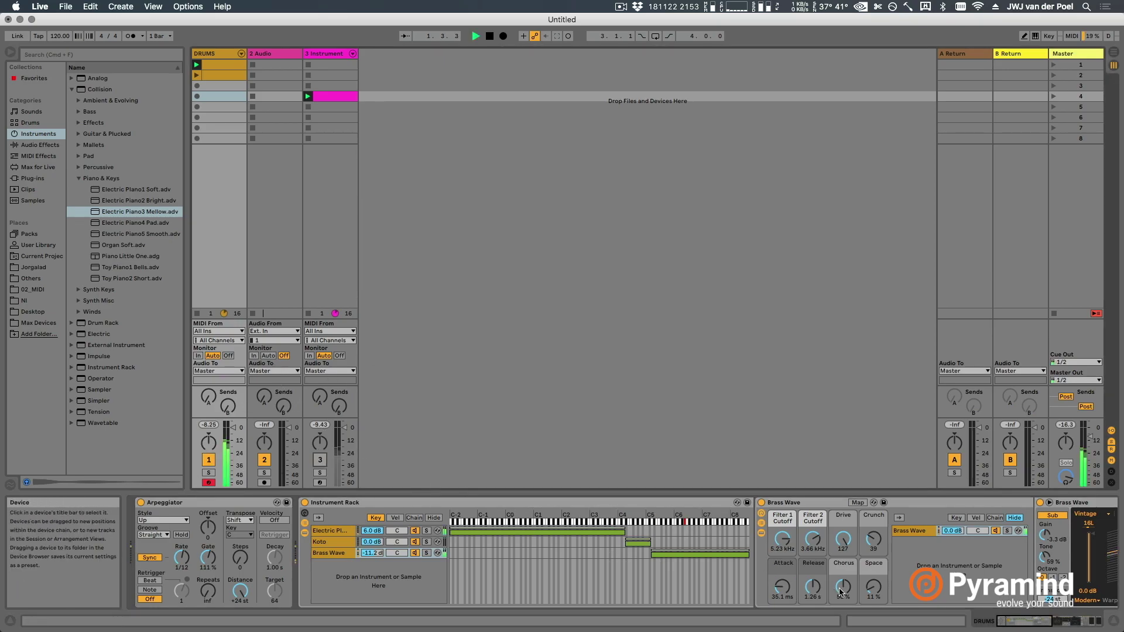
pyautogui.hscroll(3, 846, 571)
pyautogui.hscroll(8, 845, 571)
pyautogui.press('space')
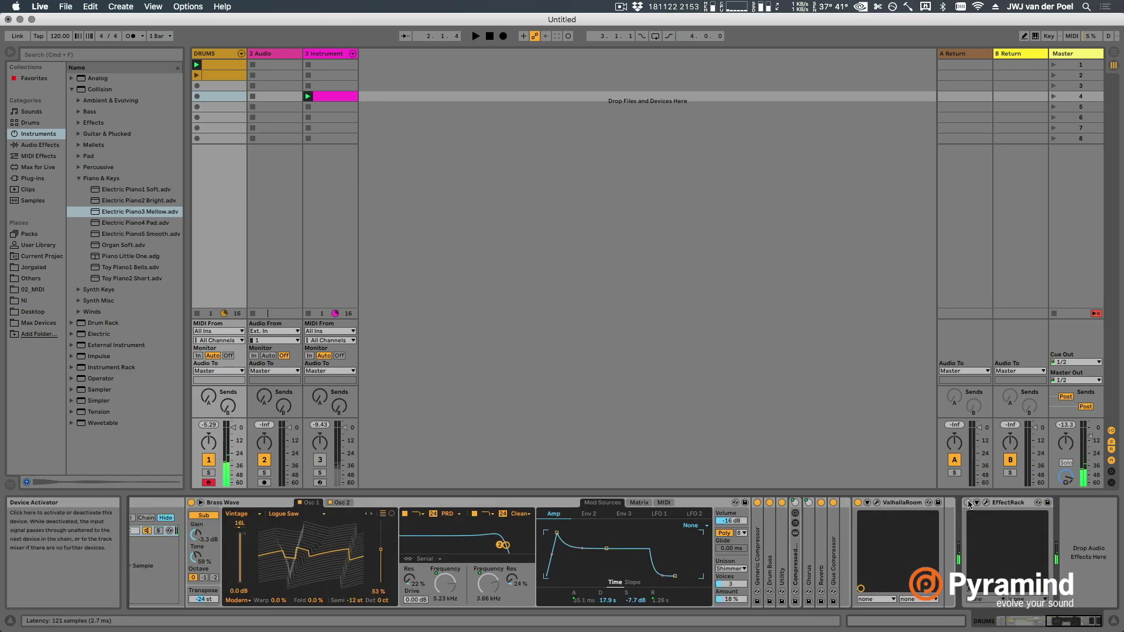
pyautogui.click(1002, 505)
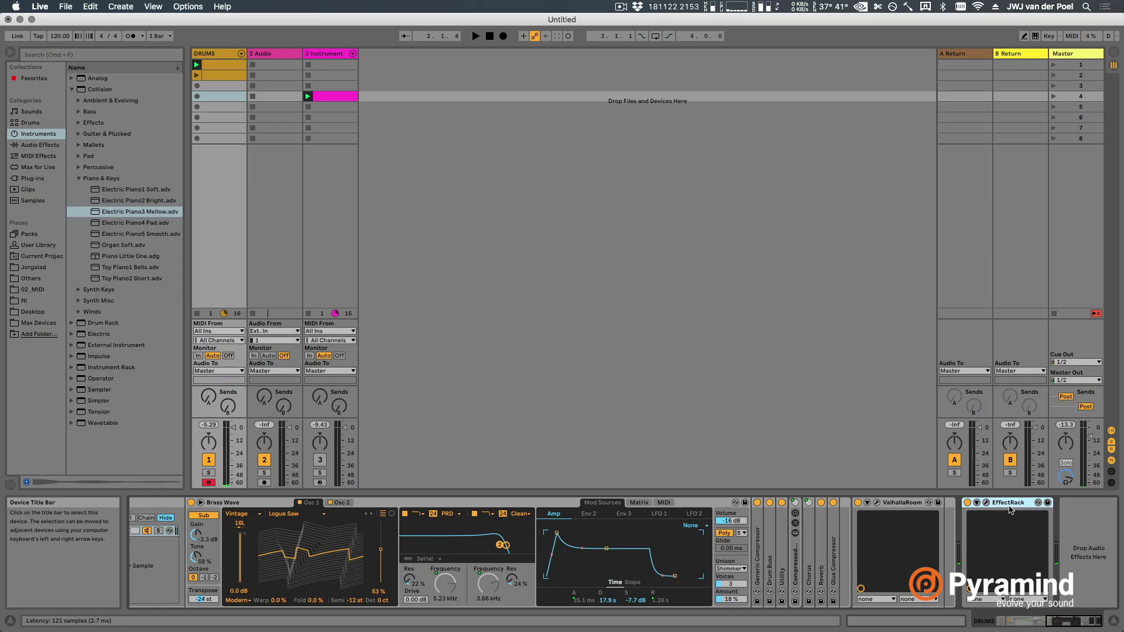
pyautogui.press('space')
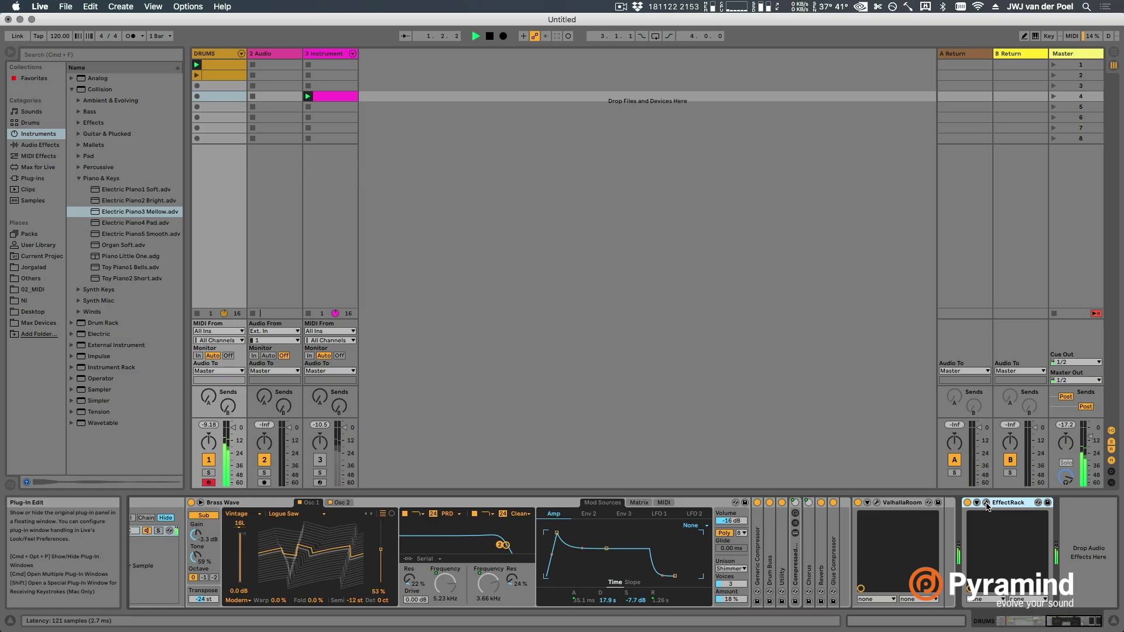
# Step: Show EchoBoy's style controls in the EffectRack and set the Ping and Pong times to about 2.7 and 2.4 msec
pyautogui.click(986, 504)
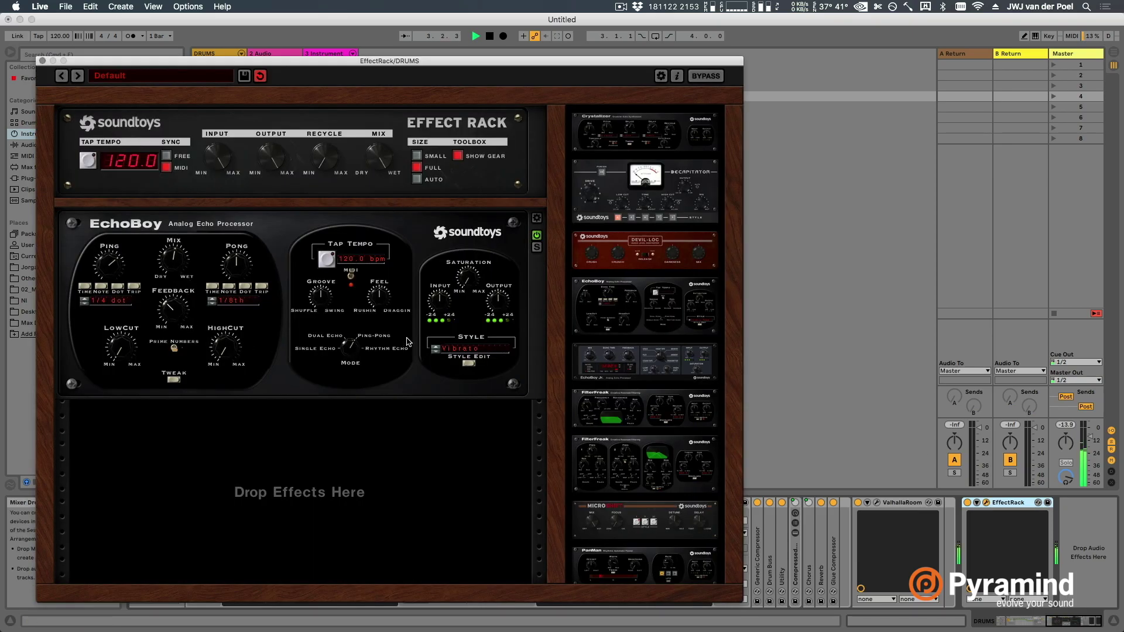
pyautogui.click(469, 363)
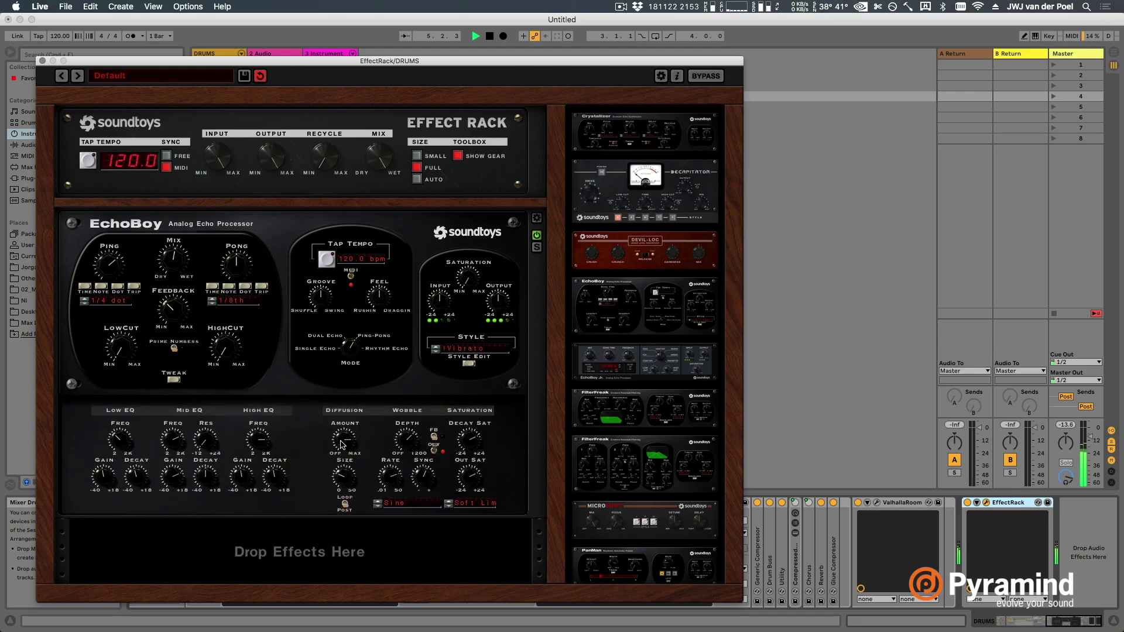
pyautogui.click(214, 286)
pyautogui.click(86, 288)
pyautogui.moveTo(243, 274); pyautogui.dragTo(114, 266)
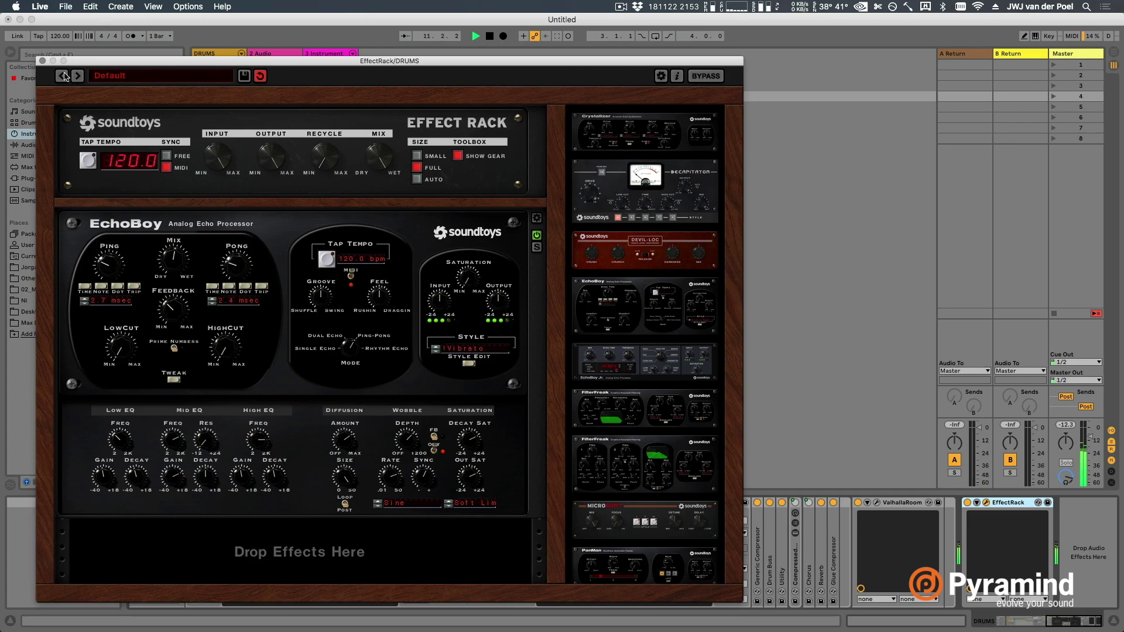
pyautogui.click(42, 61)
pyautogui.press('space')
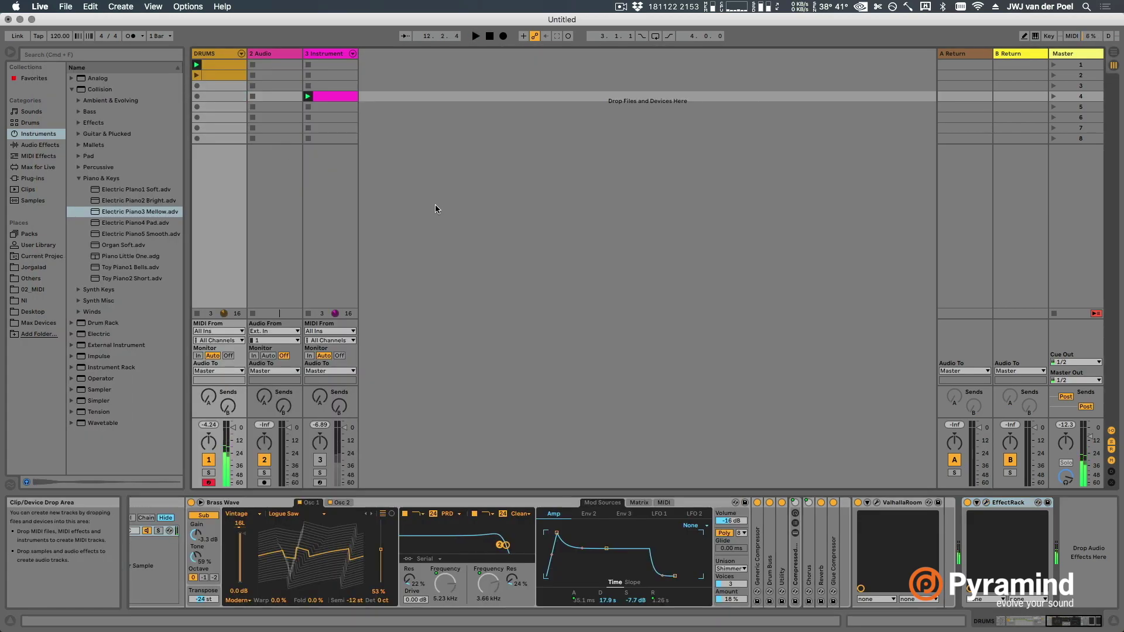